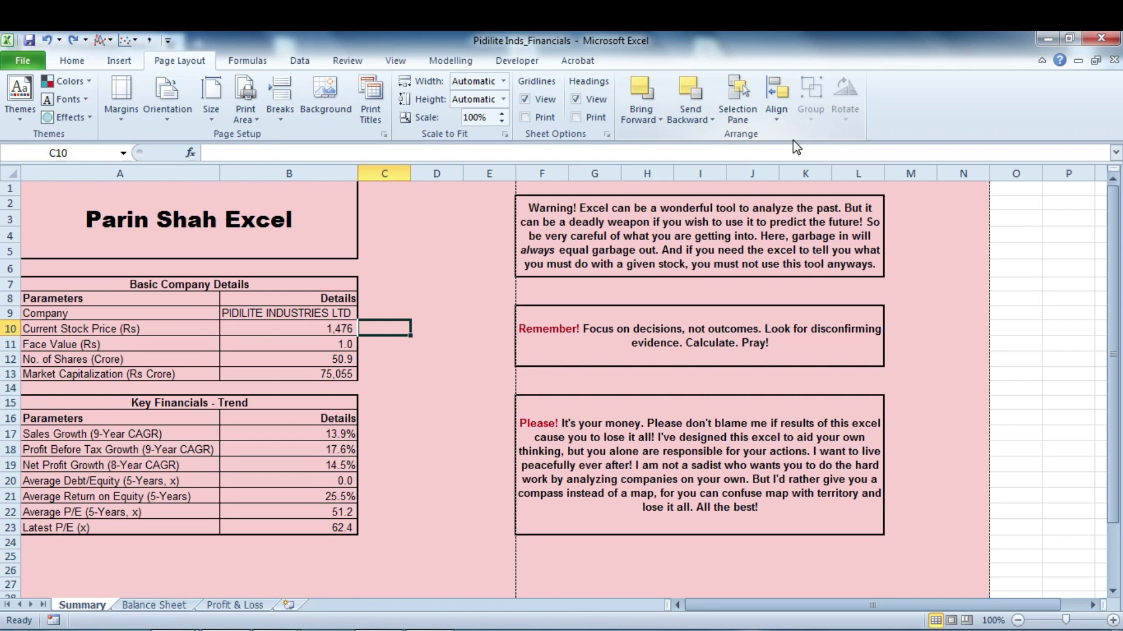
- Inspect the Current Stock Price formula, then view the Balance Sheet and Profit & Loss sheets before returning to Summary
{"action": "left_click", "coordinate": [256, 325]}
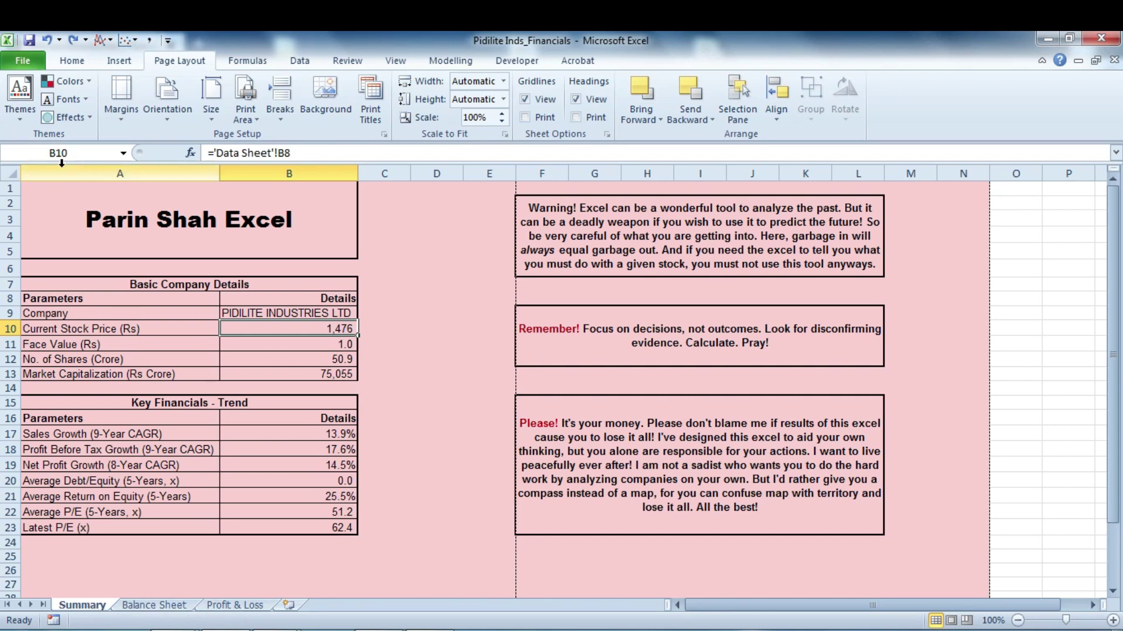
{"action": "left_click", "coordinate": [170, 607]}
{"action": "left_click", "coordinate": [253, 607]}
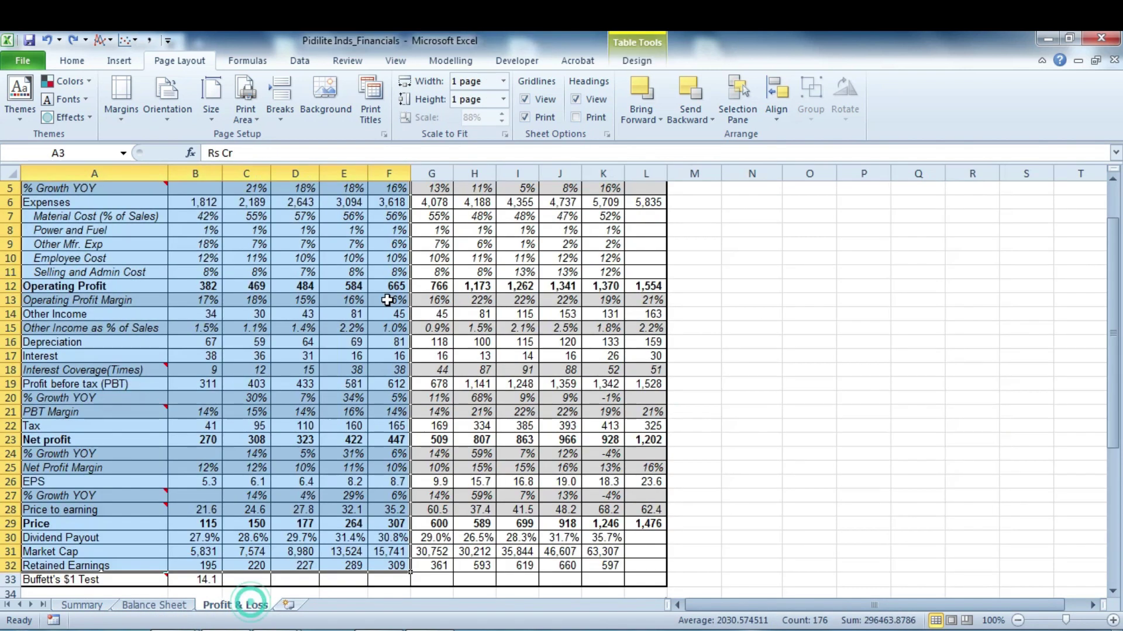
{"action": "left_click", "coordinate": [81, 608]}
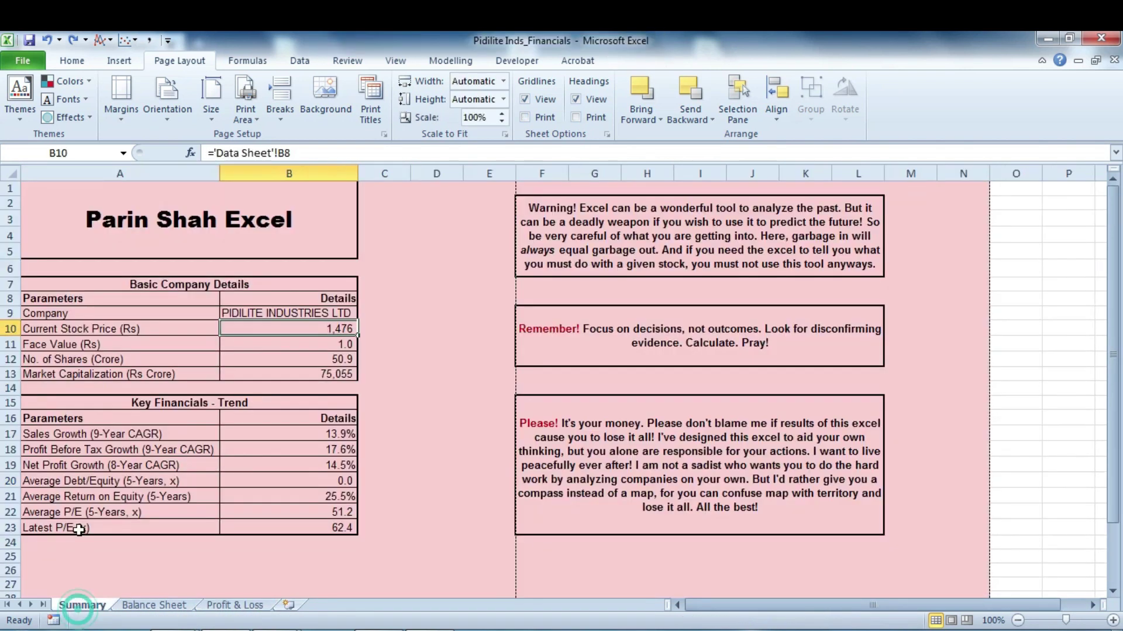
- Preview the Summary sheet's printout, flipping between page 1 and the disclaimer page 2
{"action": "left_click", "coordinate": [22, 61]}
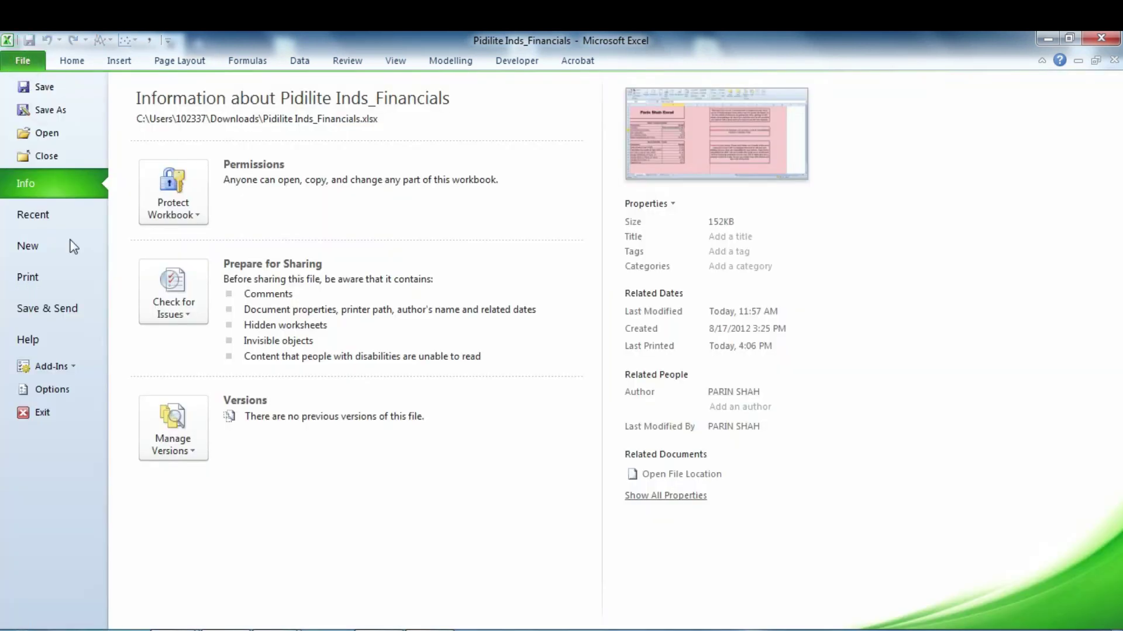
{"action": "left_click", "coordinate": [55, 274]}
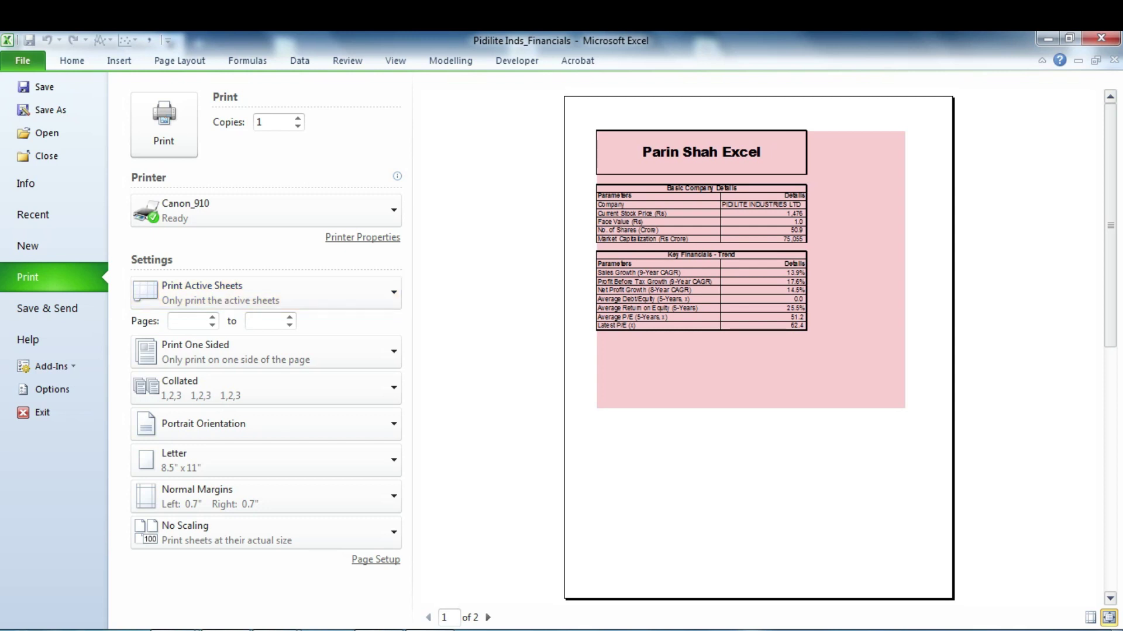
{"action": "left_click", "coordinate": [487, 618]}
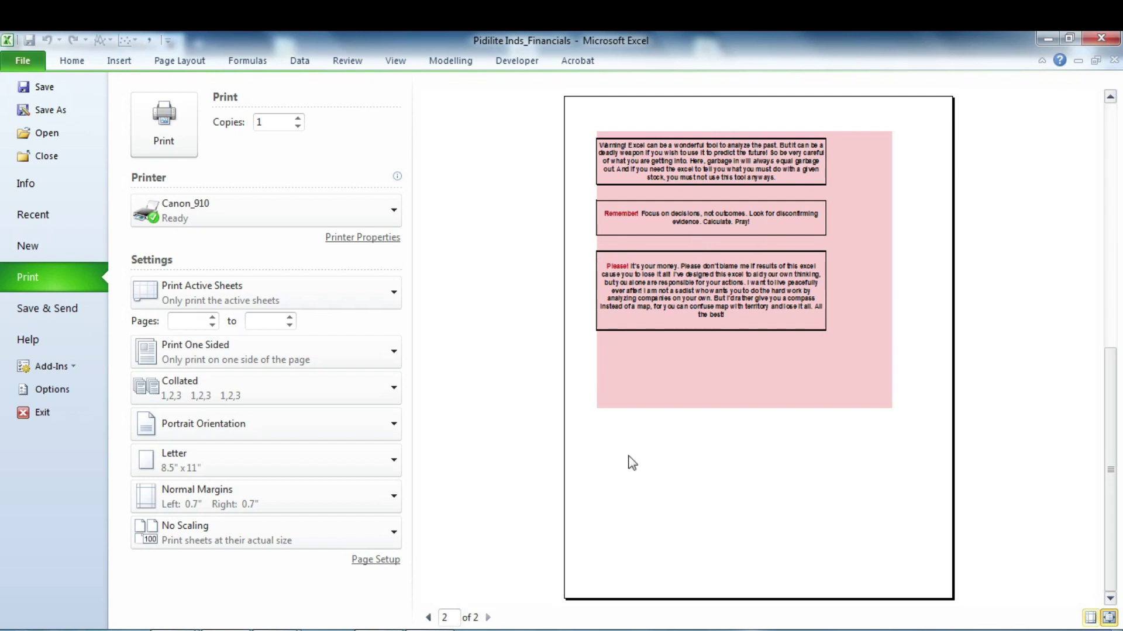
{"action": "left_click", "coordinate": [429, 617]}
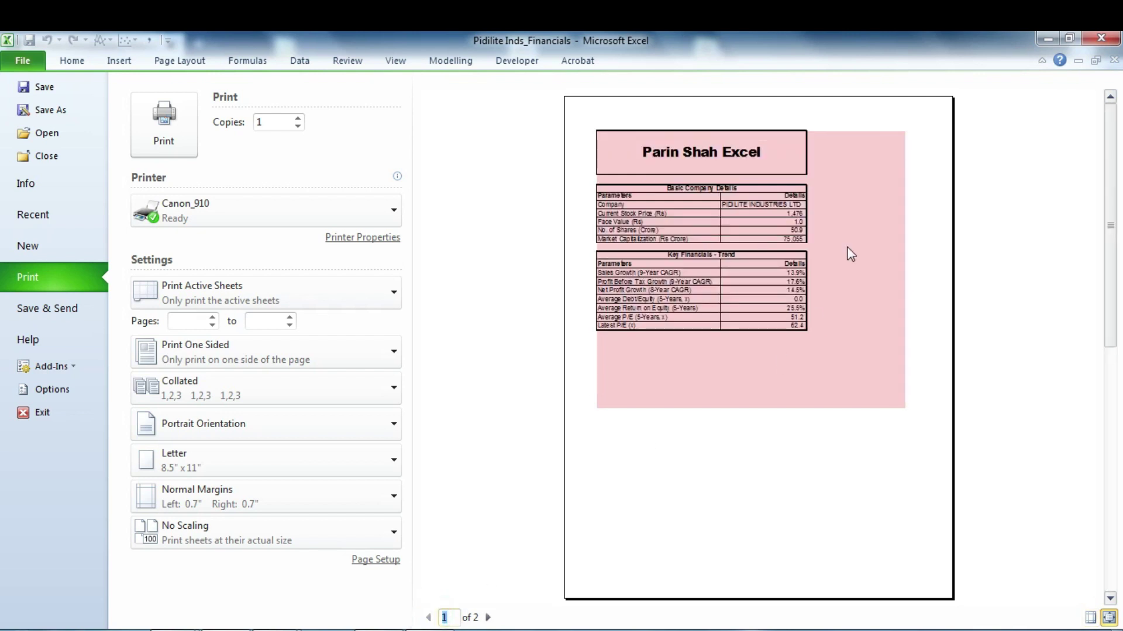
{"action": "left_click", "coordinate": [487, 618]}
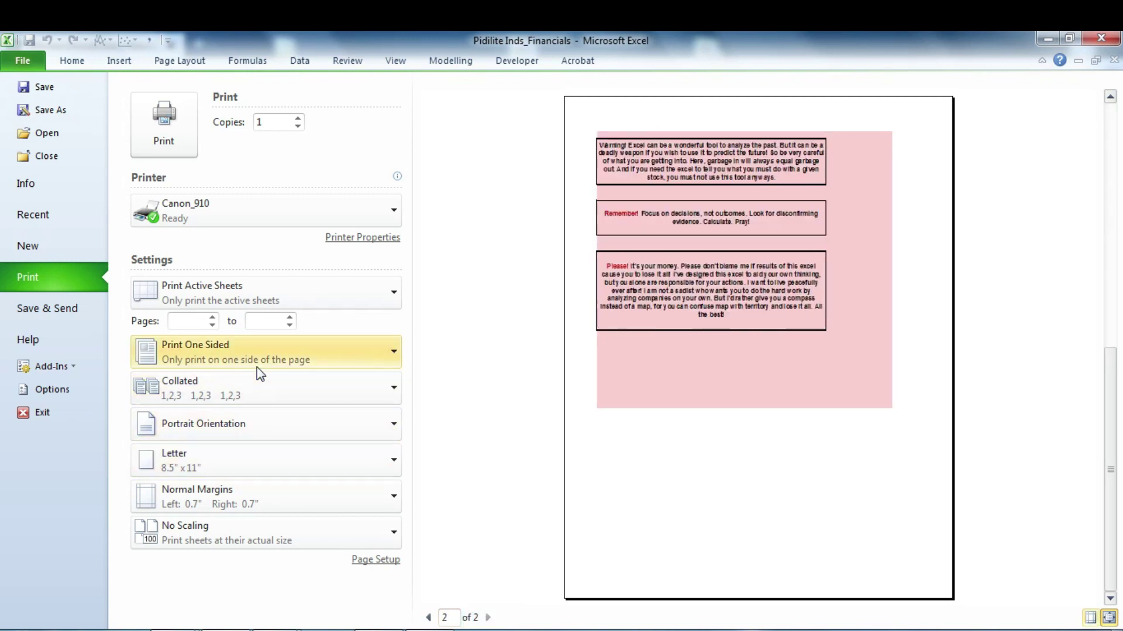
- Preview the entire workbook, stepping through all four pages to Profit & Loss, then exit the preview
{"action": "left_click", "coordinate": [297, 302]}
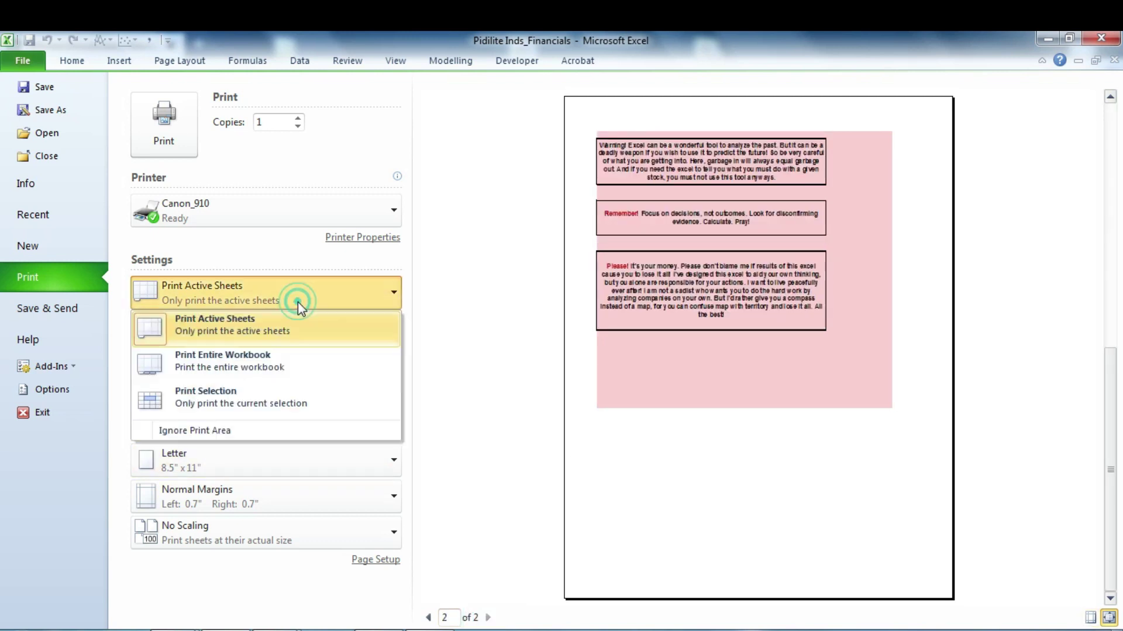
{"action": "left_click", "coordinate": [275, 359]}
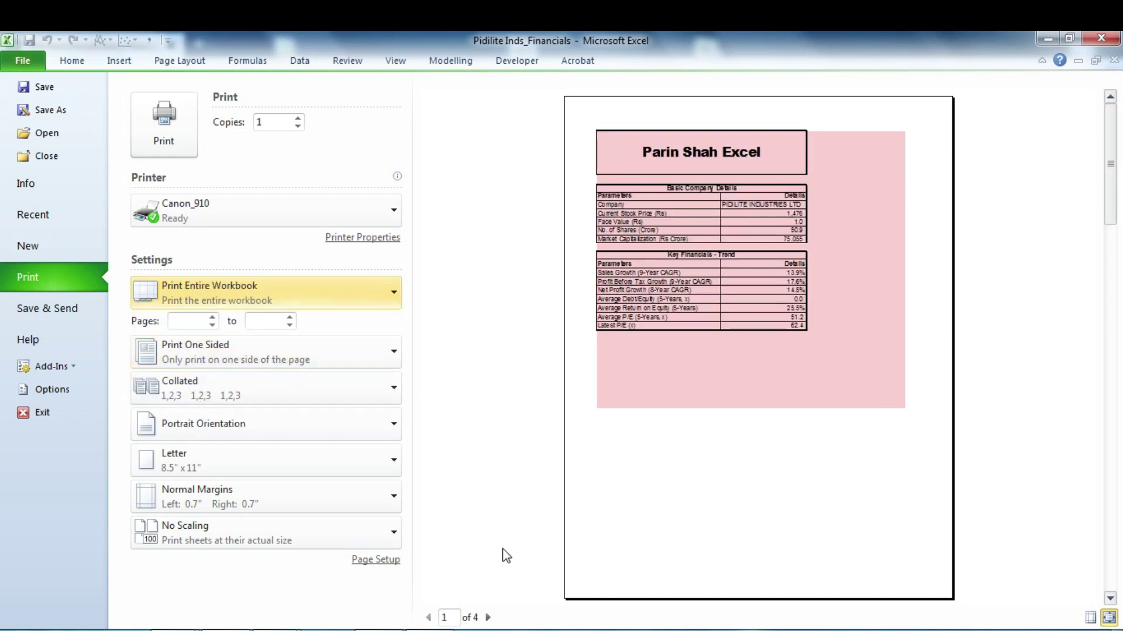
{"action": "left_click", "coordinate": [489, 618]}
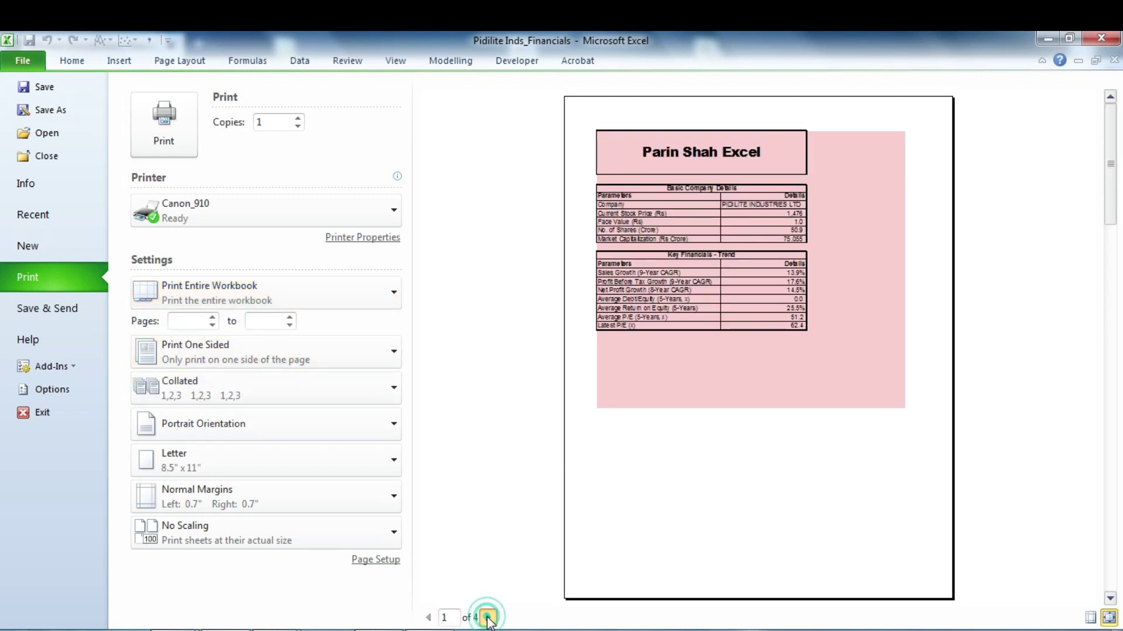
{"action": "left_click", "coordinate": [488, 618]}
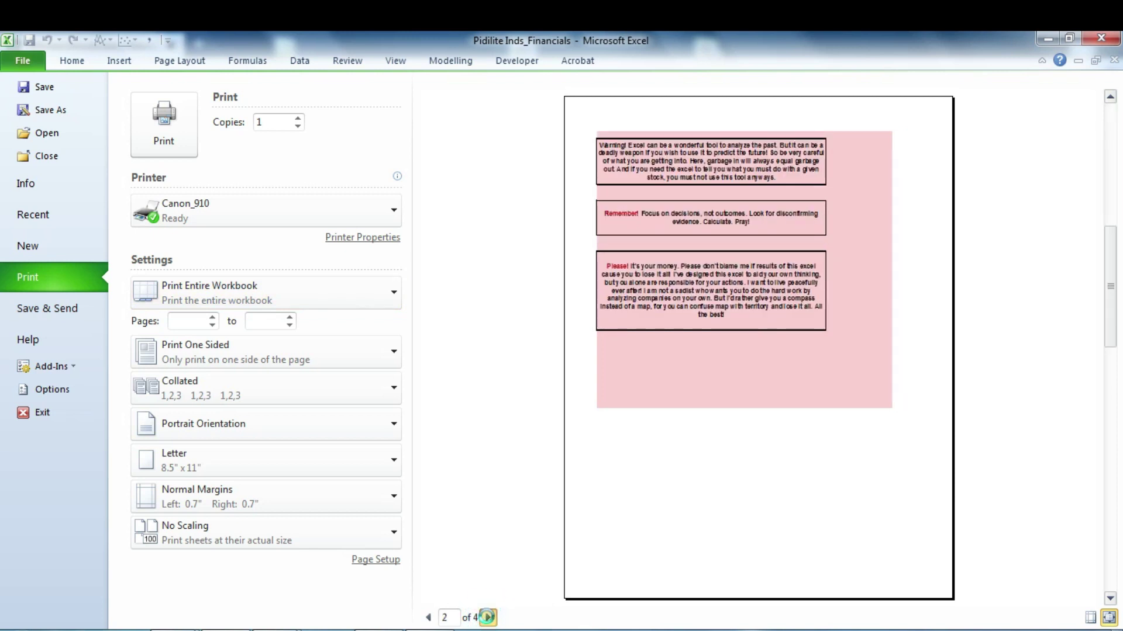
{"action": "left_click", "coordinate": [488, 618]}
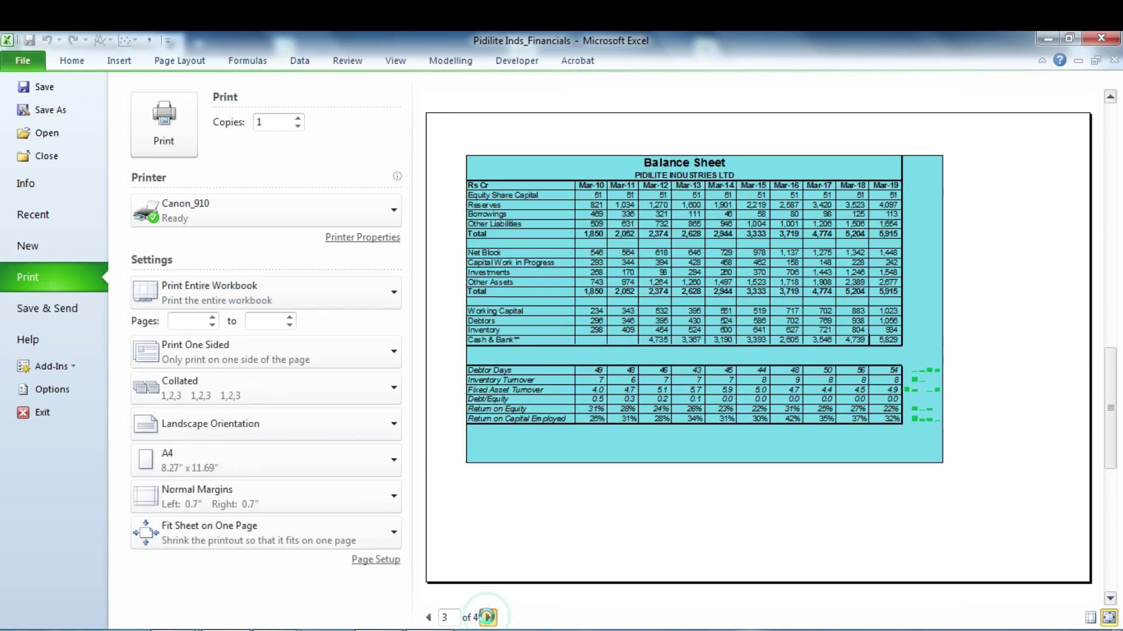
{"action": "left_click", "coordinate": [488, 618]}
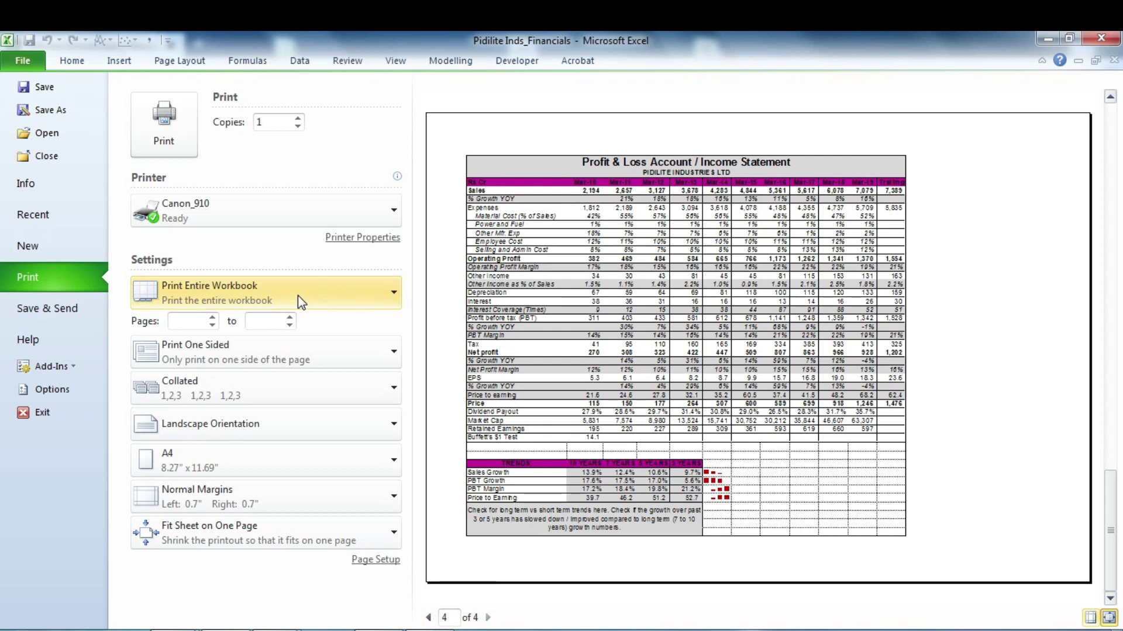
{"action": "key", "text": "Escape"}
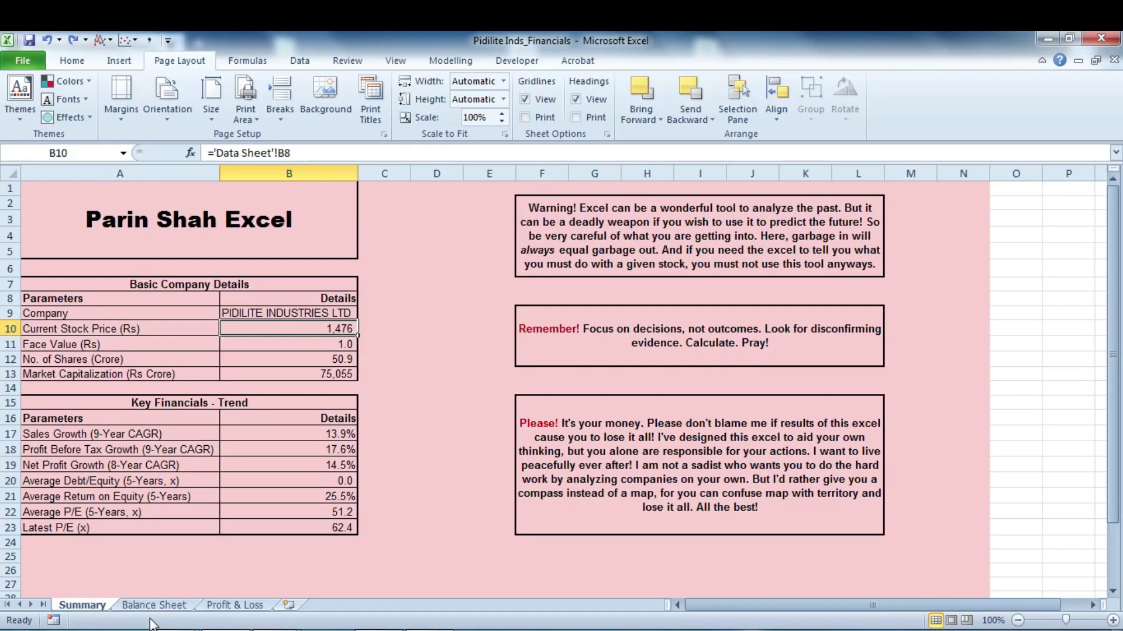
- Check the Average Debt/Equity formula in B20 and group the Profit & Loss sheet with Summary
{"action": "left_click", "coordinate": [267, 474]}
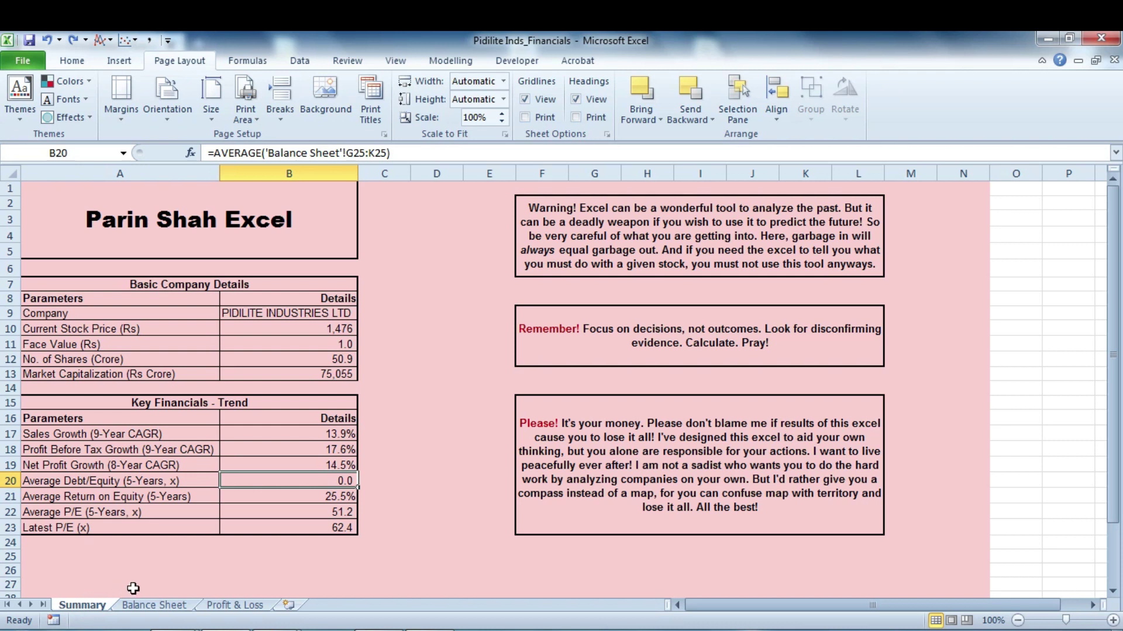
{"action": "left_click", "coordinate": [228, 605], "text": "shift"}
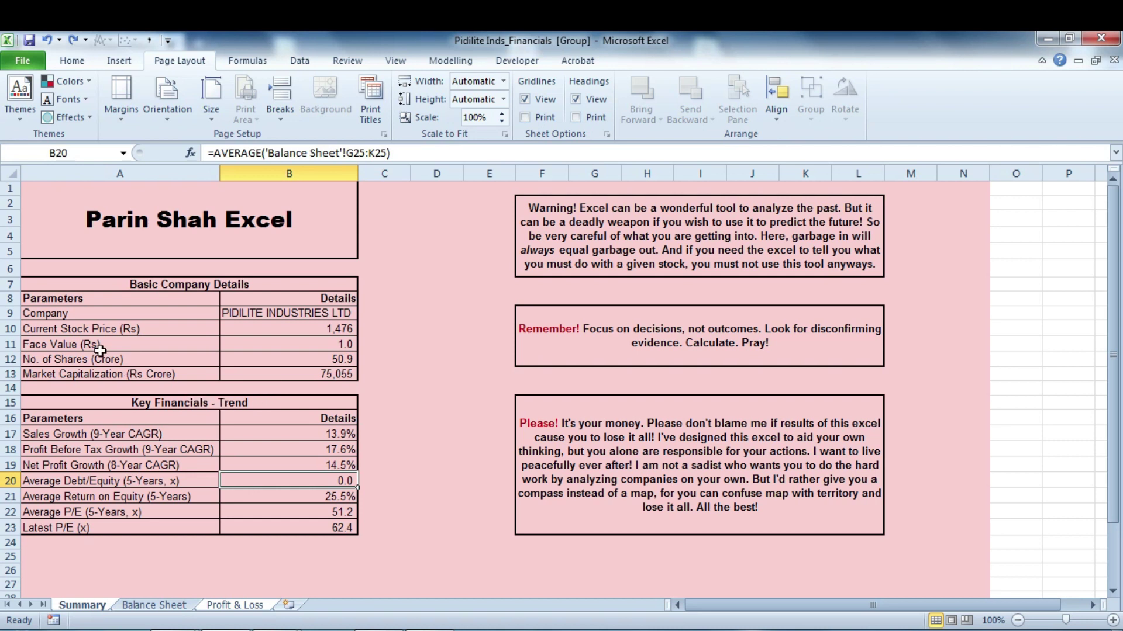
{"action": "left_click", "coordinate": [26, 62]}
- Preview only the grouped active sheets, paging through all three pages to the Profit & Loss statement, then exit
{"action": "left_click", "coordinate": [36, 275]}
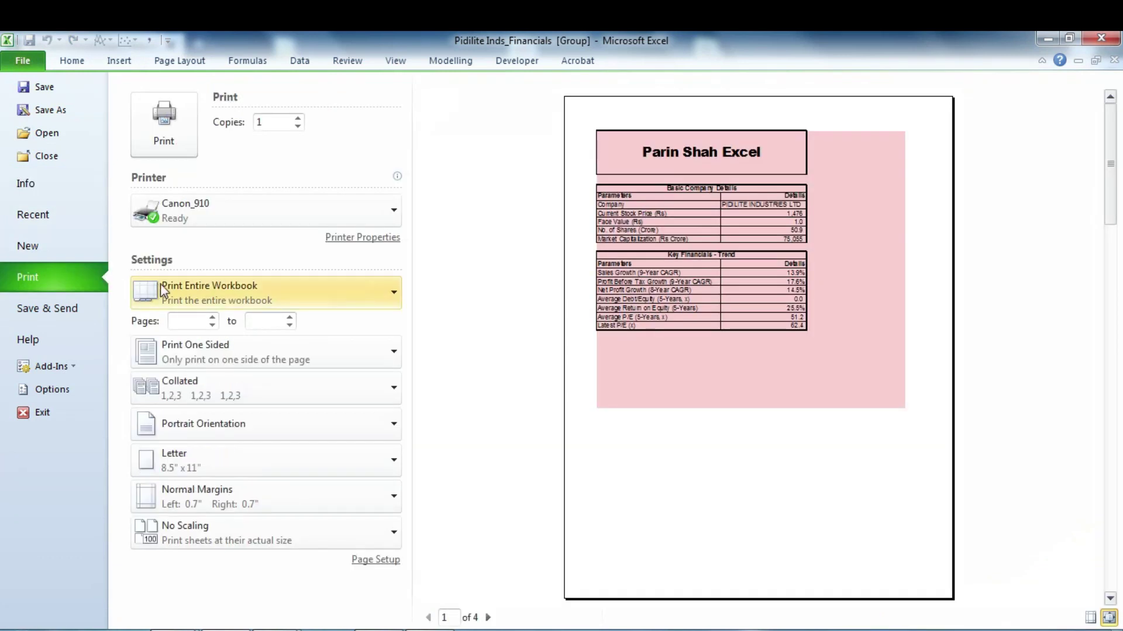
{"action": "left_click", "coordinate": [180, 285]}
{"action": "left_click", "coordinate": [183, 331]}
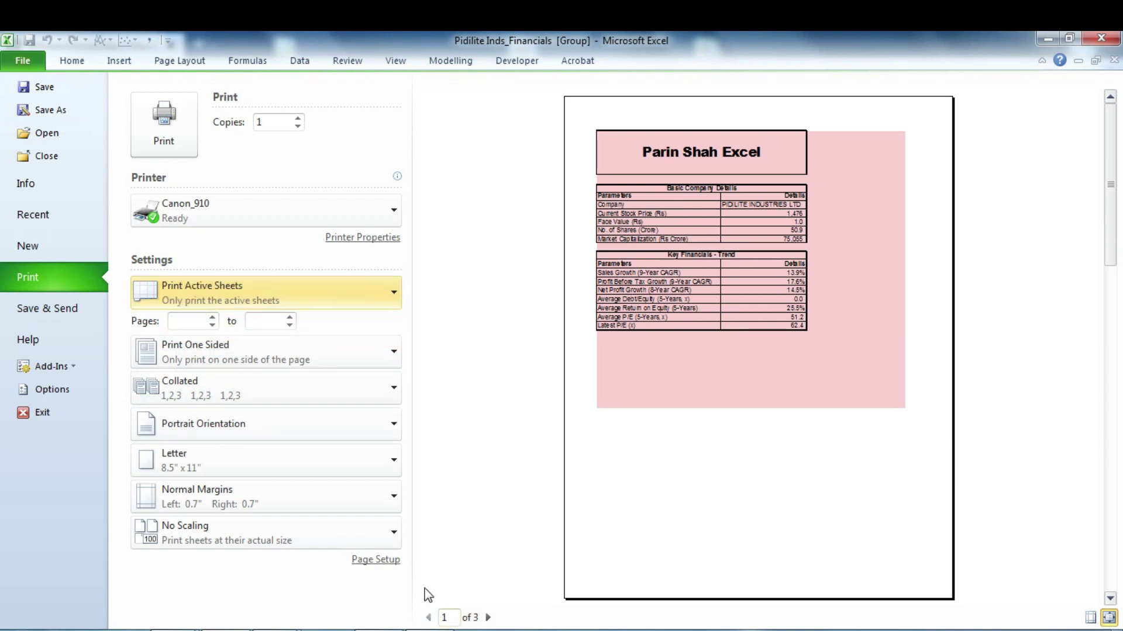
{"action": "left_click", "coordinate": [489, 617]}
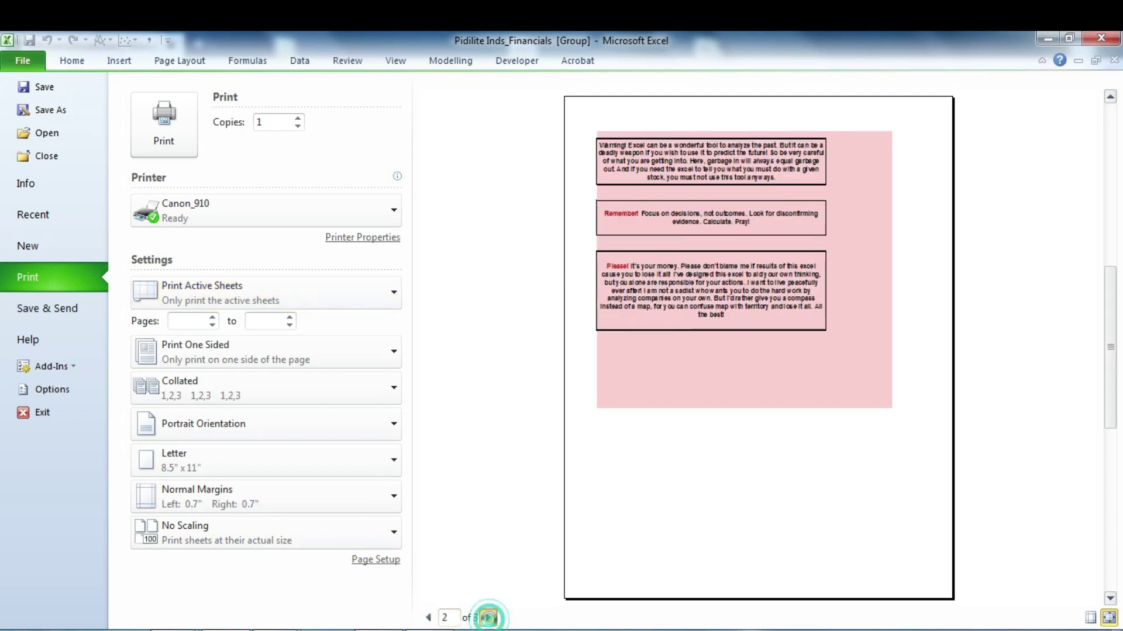
{"action": "left_click", "coordinate": [488, 617]}
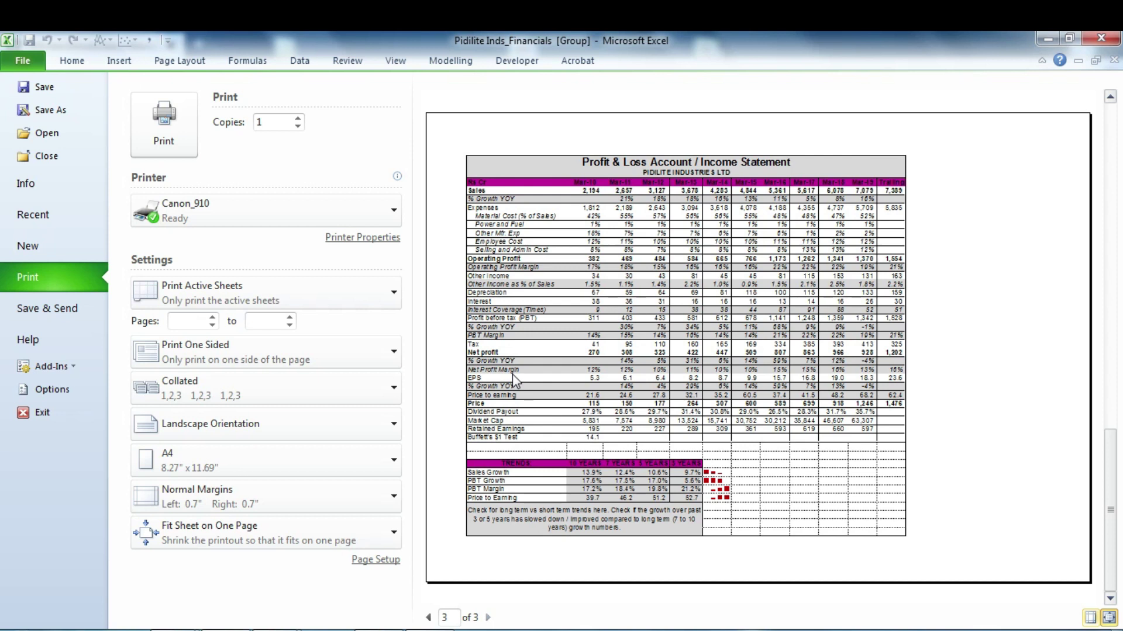
{"action": "key", "text": "Escape"}
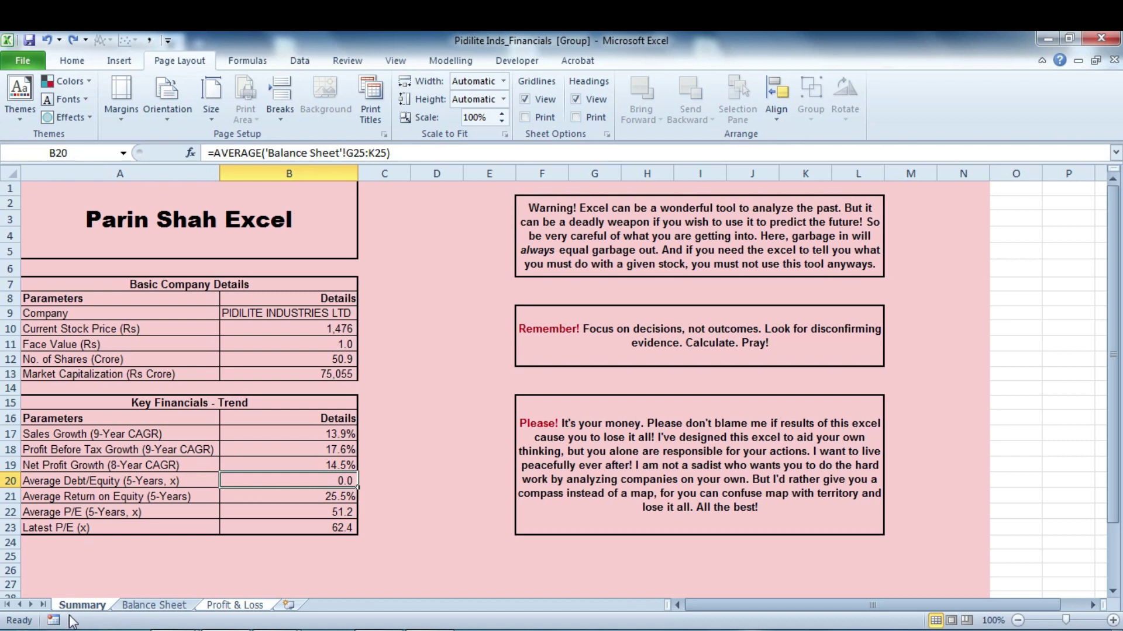
- Ungroup the Profit & Loss and Summary sheets and go back to Summary
{"action": "right_click", "coordinate": [238, 608]}
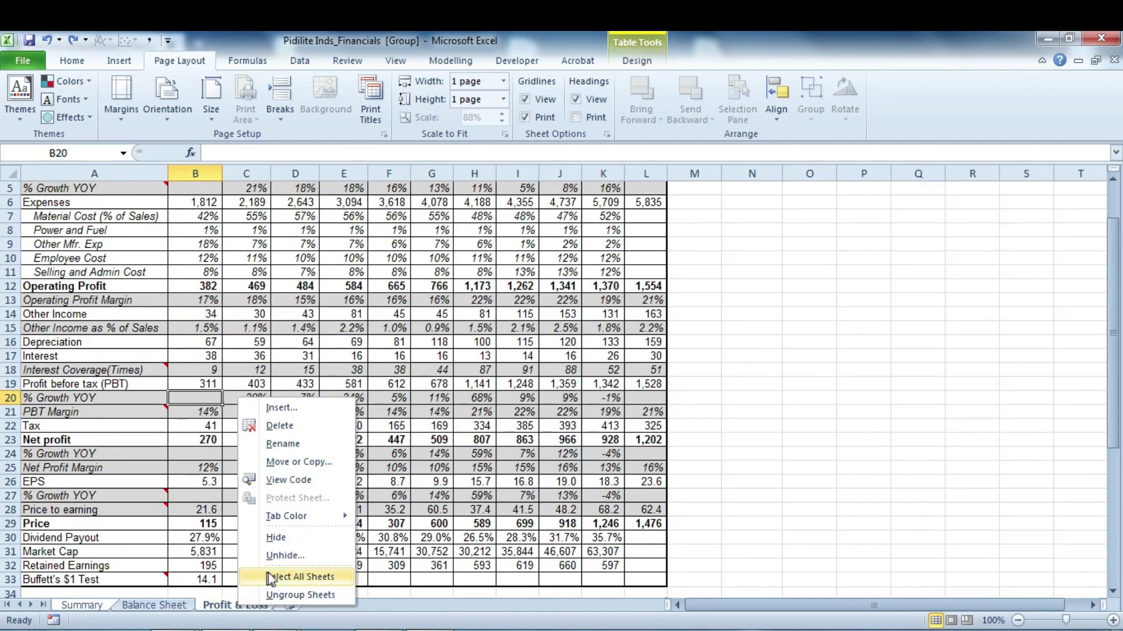
{"action": "left_click", "coordinate": [282, 590]}
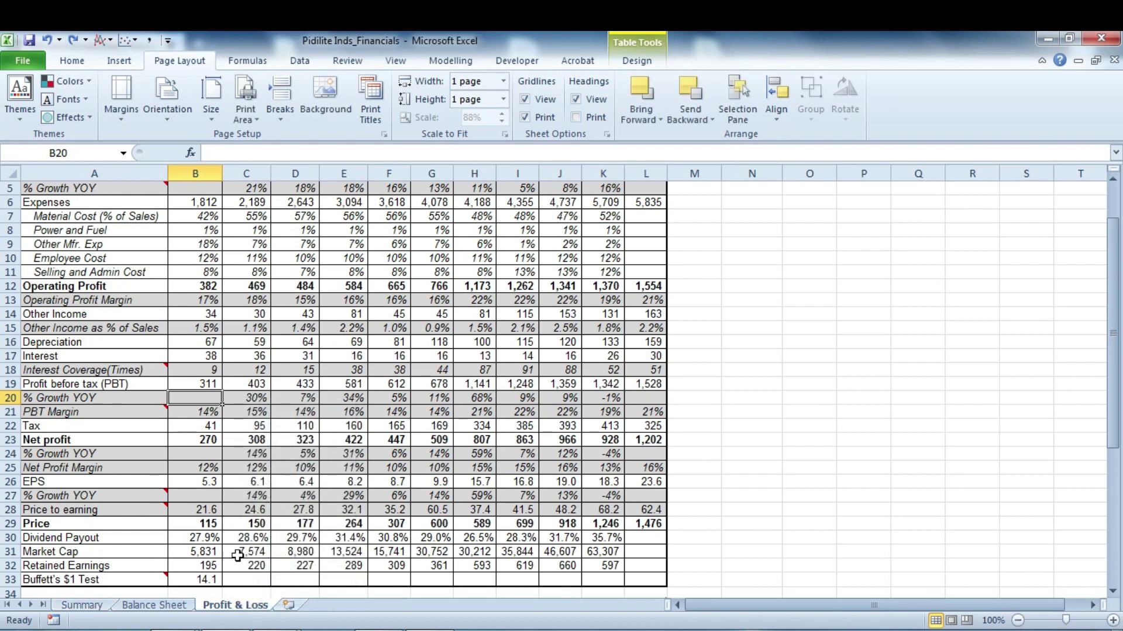
{"action": "left_click", "coordinate": [209, 533]}
{"action": "left_click", "coordinate": [71, 606]}
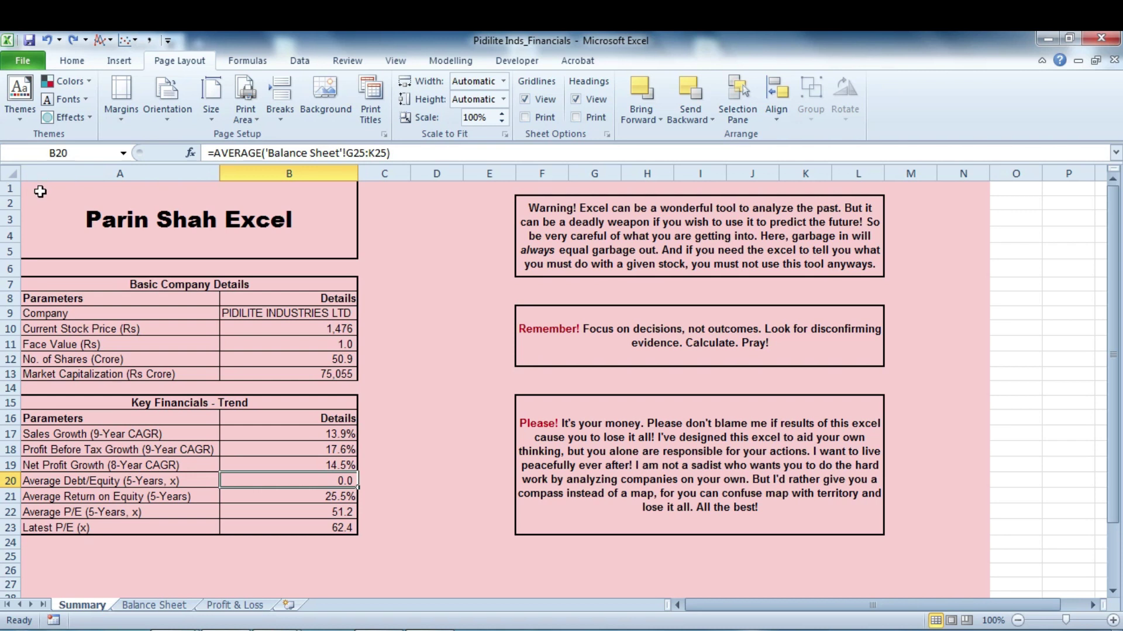
- Select the Summary content from A1 through the disclaimer boxes and group Balance Sheet and Profit & Loss with it
{"action": "left_click_drag", "start_coordinate": [40, 192], "coordinate": [682, 570]}
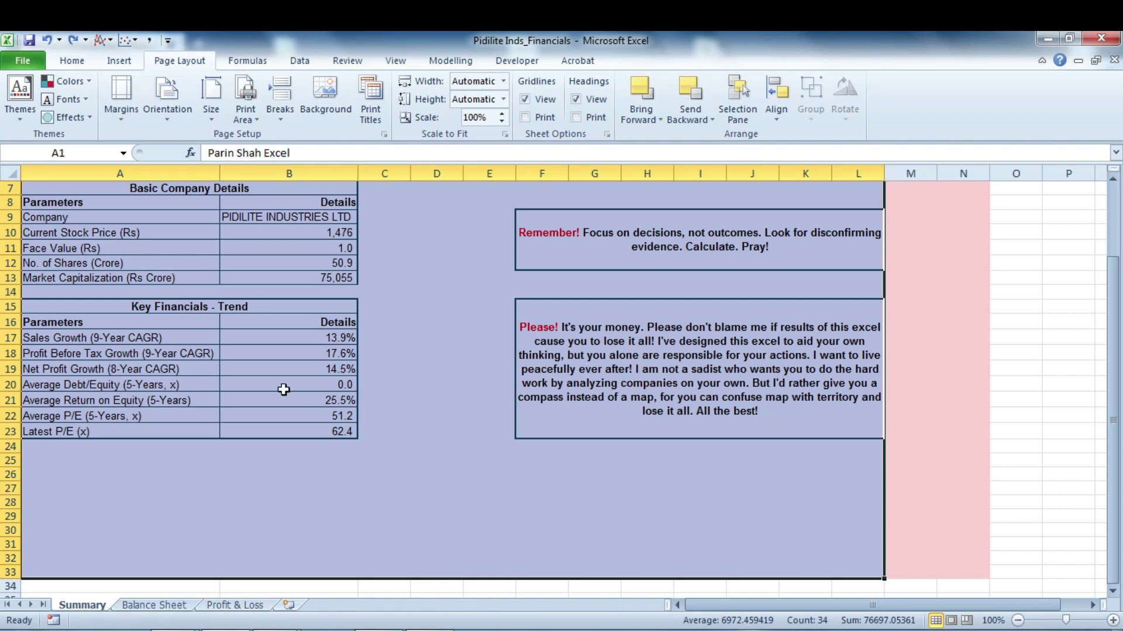
{"action": "left_click", "coordinate": [173, 606], "text": "ctrl"}
{"action": "left_click", "coordinate": [245, 607], "text": "ctrl"}
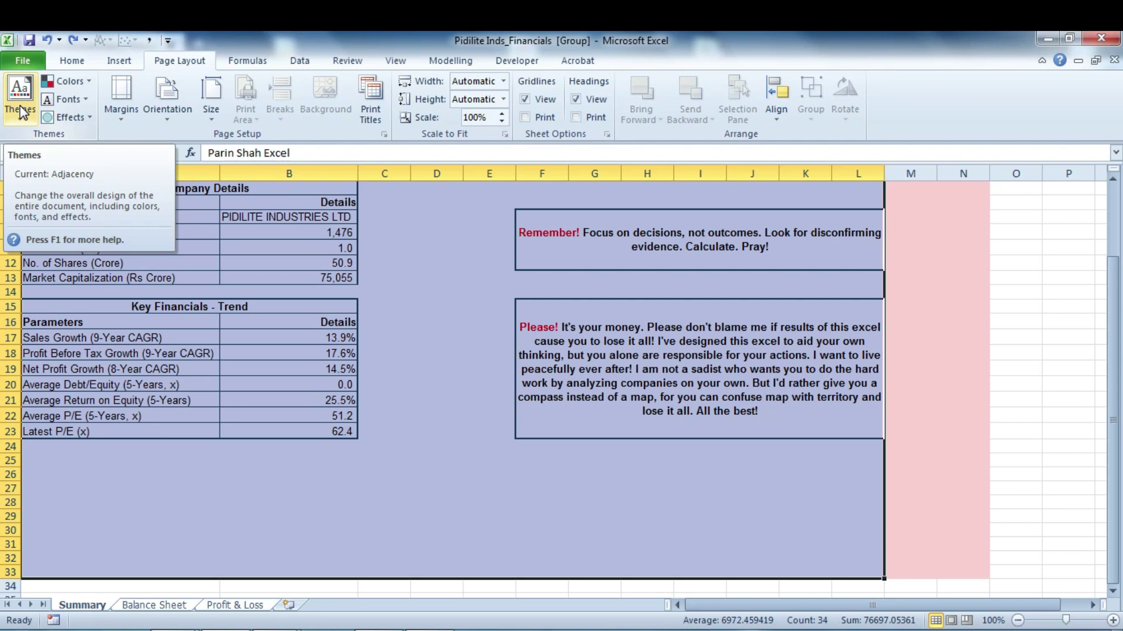
- Set the print preview to Print Selection and page through to the Profit & Loss statement on page 4
{"action": "key", "text": "ctrl+p"}
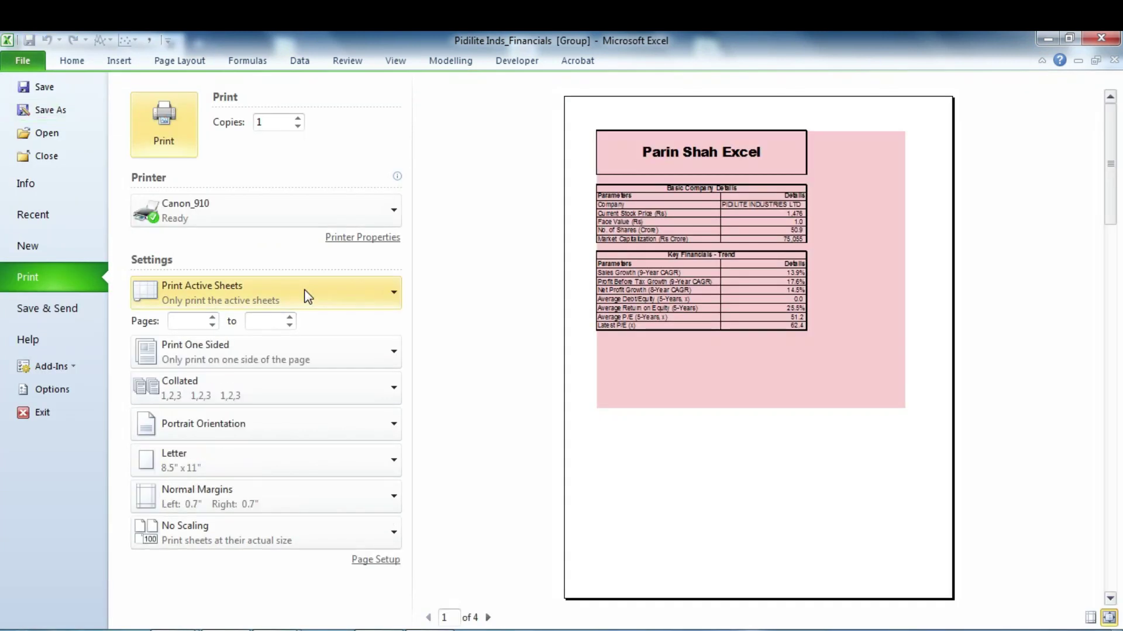
{"action": "left_click", "coordinate": [309, 297]}
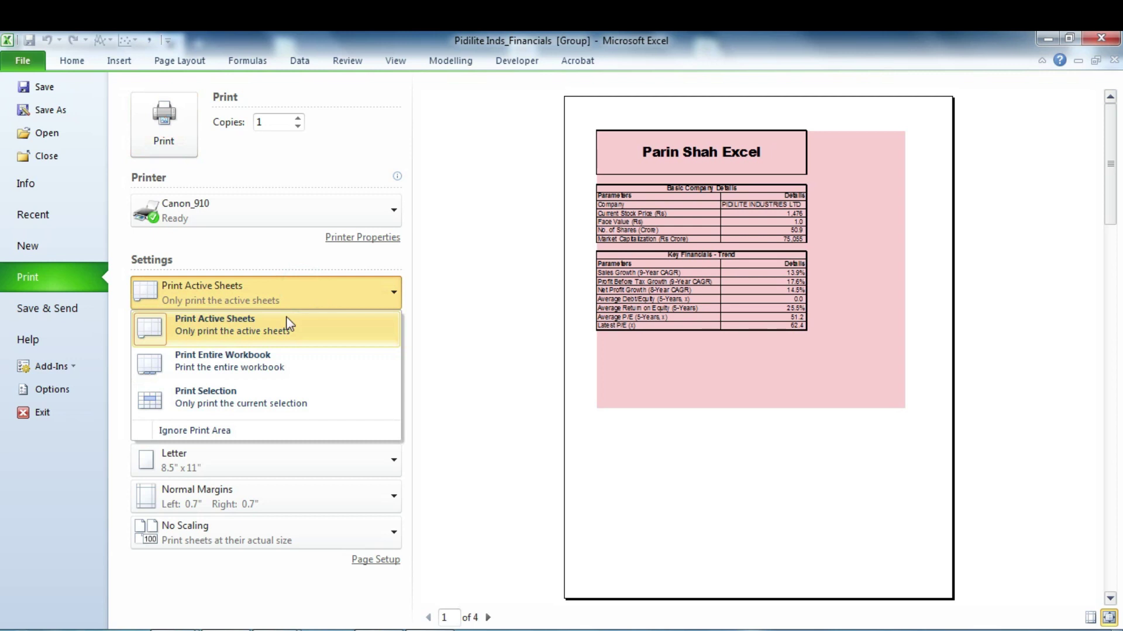
{"action": "left_click", "coordinate": [251, 390]}
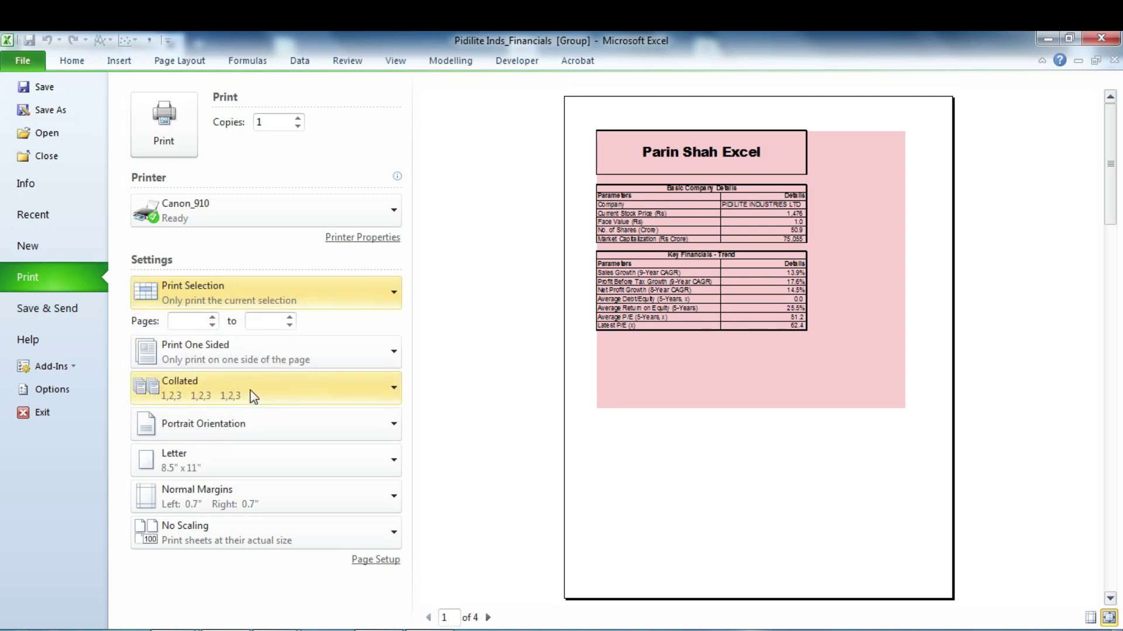
{"action": "left_click", "coordinate": [489, 618]}
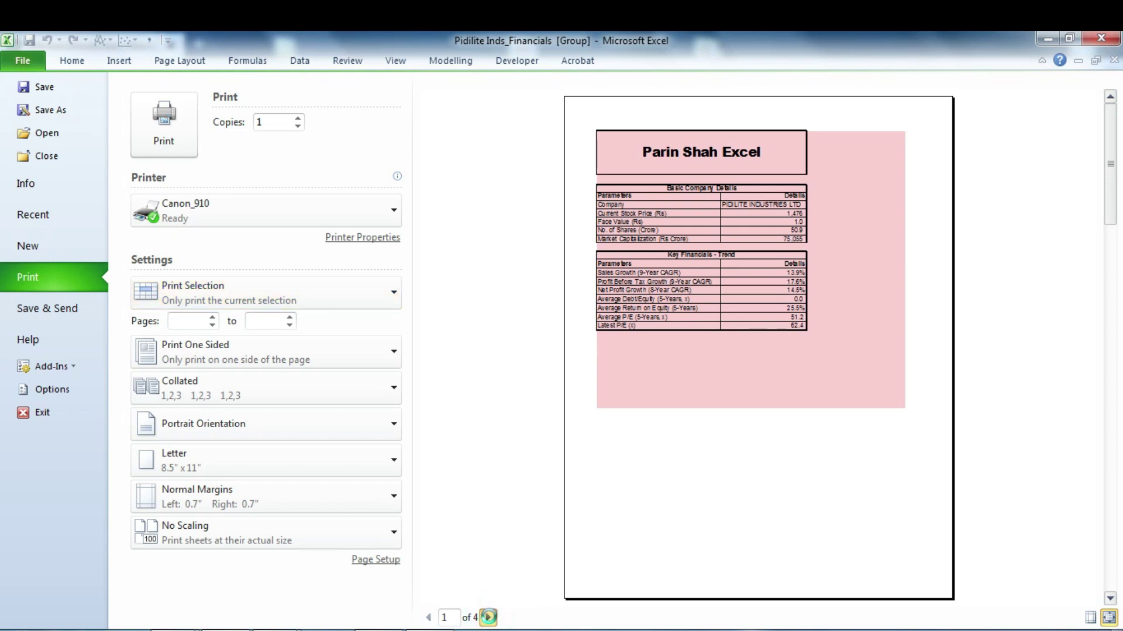
{"action": "left_click", "coordinate": [488, 618]}
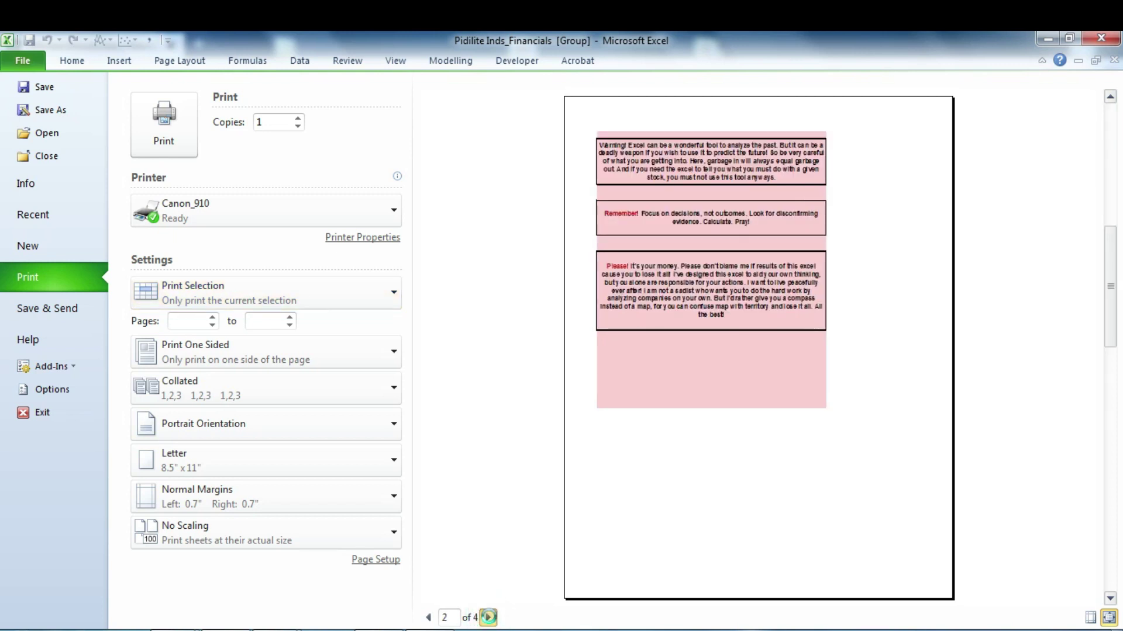
{"action": "left_click", "coordinate": [489, 619]}
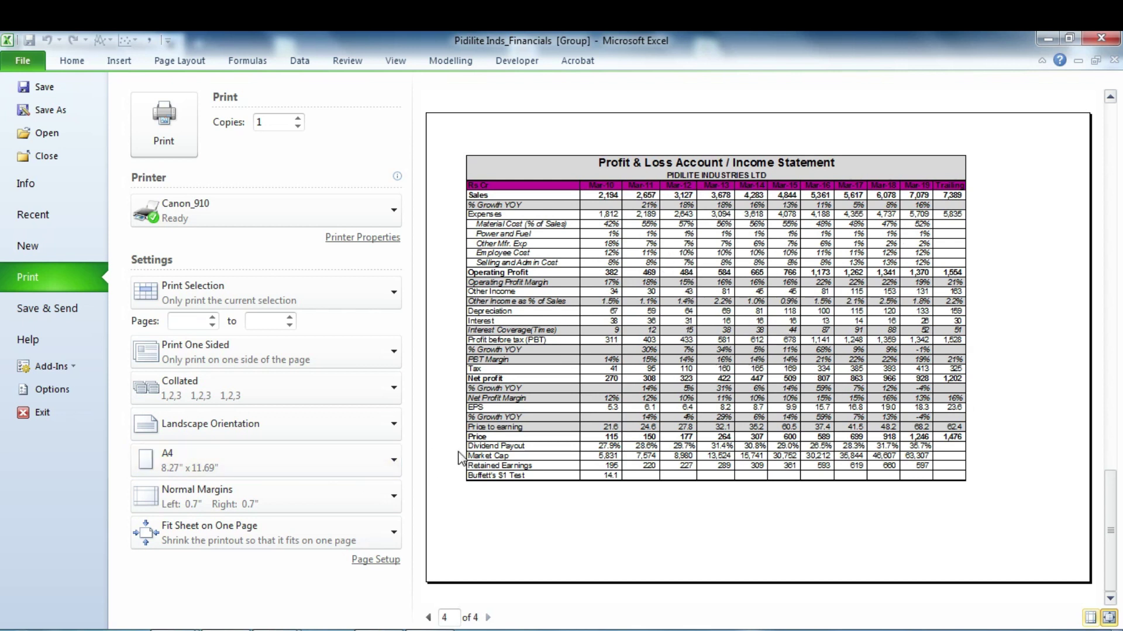
- Leave the print preview and ungroup the worksheets from the Balance Sheet tab
{"action": "key", "text": "Escape"}
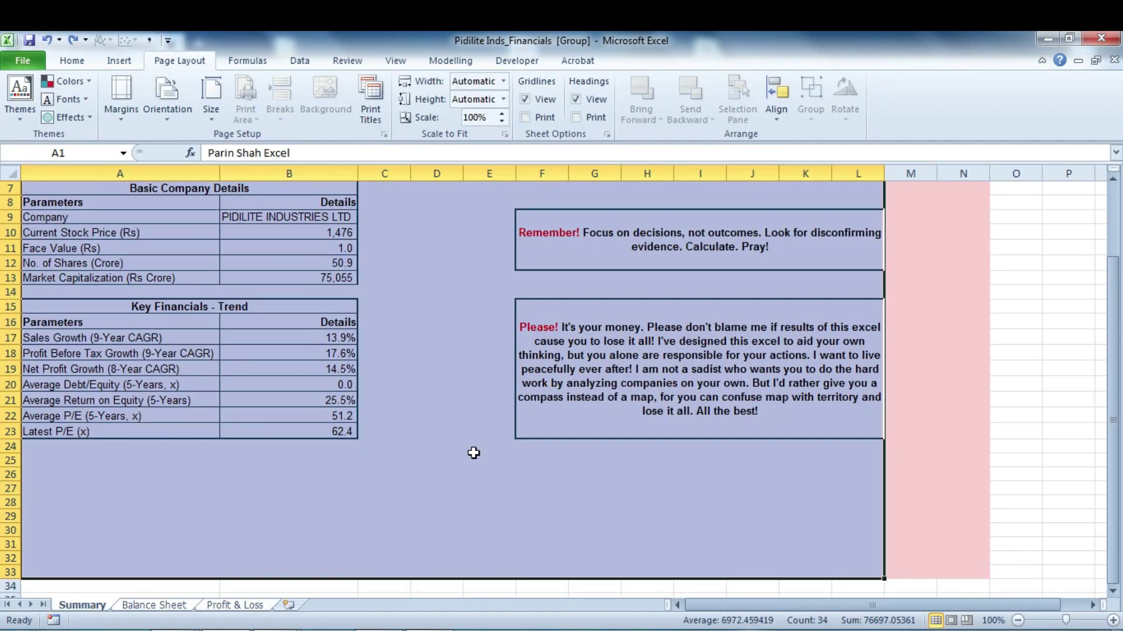
{"action": "left_click", "coordinate": [164, 610]}
{"action": "right_click", "coordinate": [165, 611]}
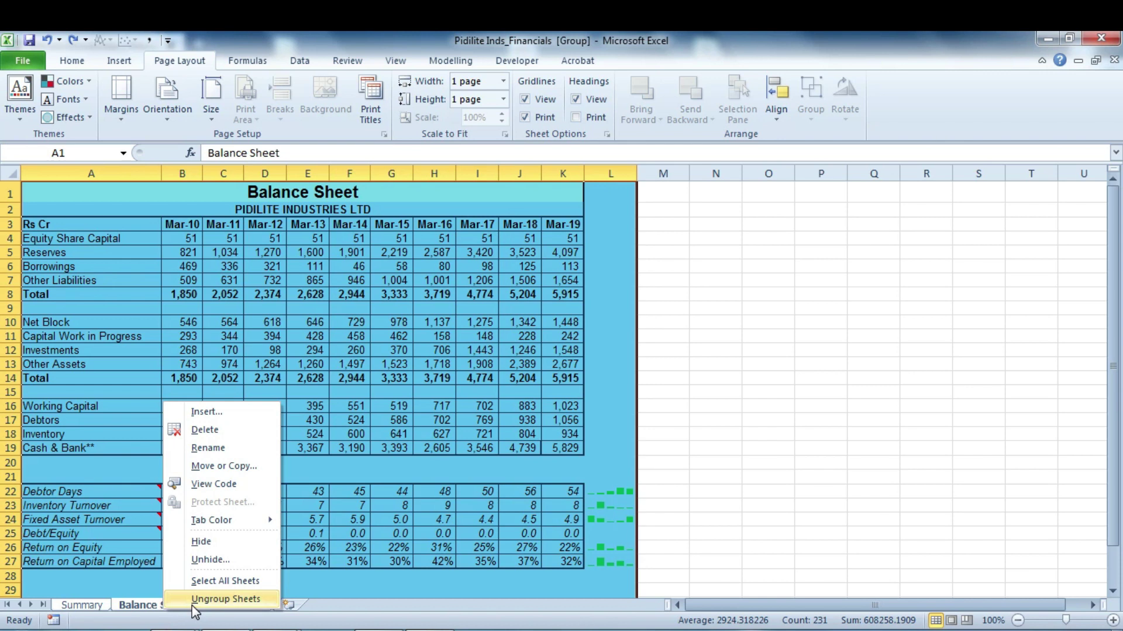
{"action": "left_click", "coordinate": [226, 599]}
{"action": "left_click", "coordinate": [82, 608]}
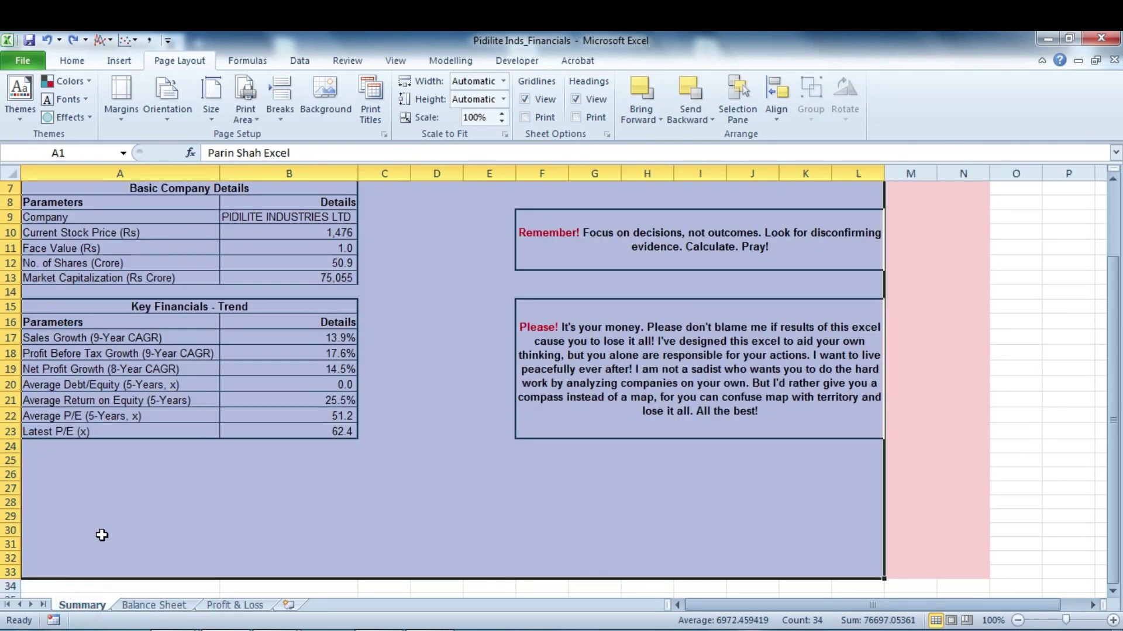
- Select the Summary details block A1:B23
{"action": "left_click", "coordinate": [120, 459]}
{"action": "left_click", "coordinate": [119, 290]}
{"action": "key", "text": "Up"}
{"action": "key", "text": "Up"}
{"action": "key", "text": "Up"}
{"action": "key", "text": "Up"}
{"action": "key", "text": "Up"}
{"action": "key", "text": "Up"}
{"action": "key", "text": "Up"}
{"action": "key", "text": "Up"}
{"action": "key", "text": "Up"}
{"action": "key", "text": "shift+Down"}
{"action": "key", "text": "shift+Down"}
{"action": "key", "text": "shift+Down"}
{"action": "key", "text": "shift+Down"}
{"action": "key", "text": "shift+Down"}
{"action": "key", "text": "shift+Down"}
{"action": "key", "text": "shift+Down"}
{"action": "key", "text": "shift+Down"}
{"action": "key", "text": "shift+Down"}
{"action": "key", "text": "shift+Down"}
{"action": "key", "text": "shift+Down"}
{"action": "key", "text": "shift+Down"}
{"action": "key", "text": "shift+Down"}
{"action": "key", "text": "shift+Down"}
{"action": "key", "text": "shift+Down"}
{"action": "key", "text": "shift+Down"}
{"action": "key", "text": "shift+Down"}
{"action": "key", "text": "shift+Down"}
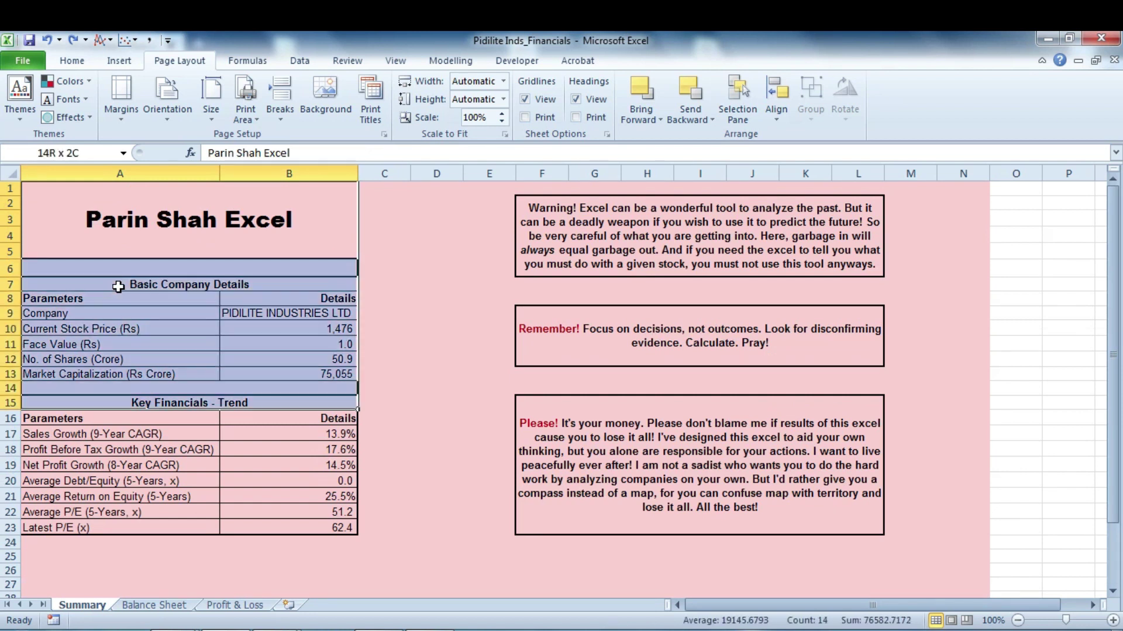
- Select the range A2:K19 on the Balance Sheet
{"action": "left_click", "coordinate": [155, 606]}
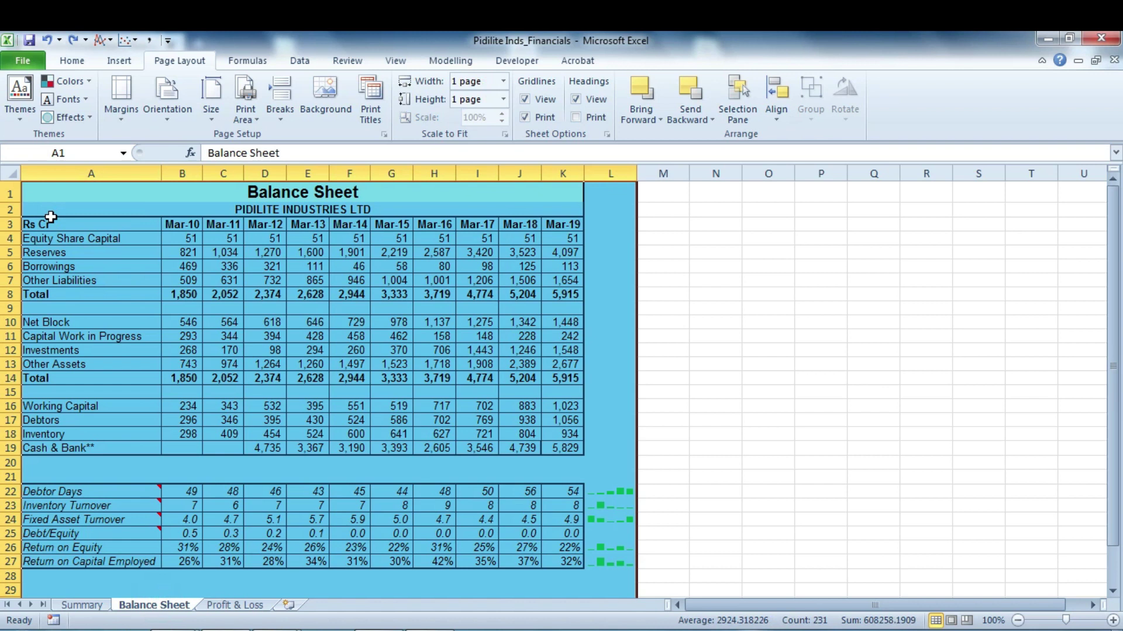
{"action": "left_click_drag", "start_coordinate": [51, 215], "coordinate": [46, 218]}
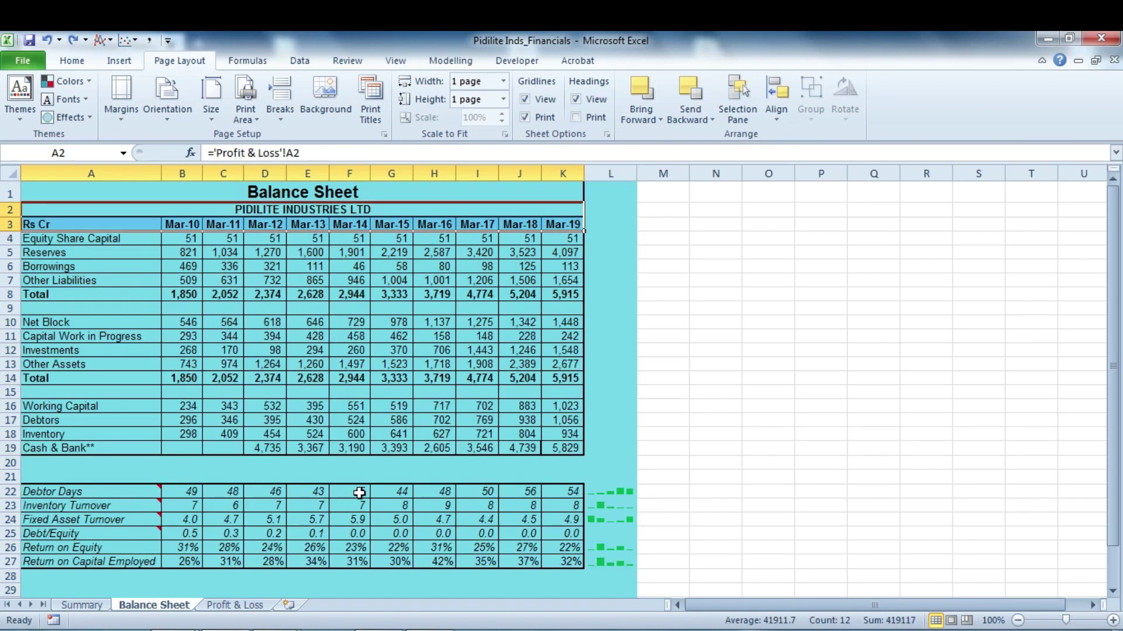
{"action": "key", "text": "shift+Down"}
{"action": "key", "text": "shift+Down"}
{"action": "key", "text": "shift+Down"}
{"action": "key", "text": "shift+Down"}
{"action": "key", "text": "shift+Down"}
{"action": "key", "text": "shift+Down"}
{"action": "key", "text": "shift+Down"}
{"action": "key", "text": "shift+Down"}
{"action": "key", "text": "shift+Down"}
{"action": "key", "text": "shift+Down"}
{"action": "key", "text": "shift+Down"}
{"action": "key", "text": "shift+Down"}
{"action": "key", "text": "shift+Down"}
{"action": "key", "text": "shift+Down"}
{"action": "key", "text": "shift+Down"}
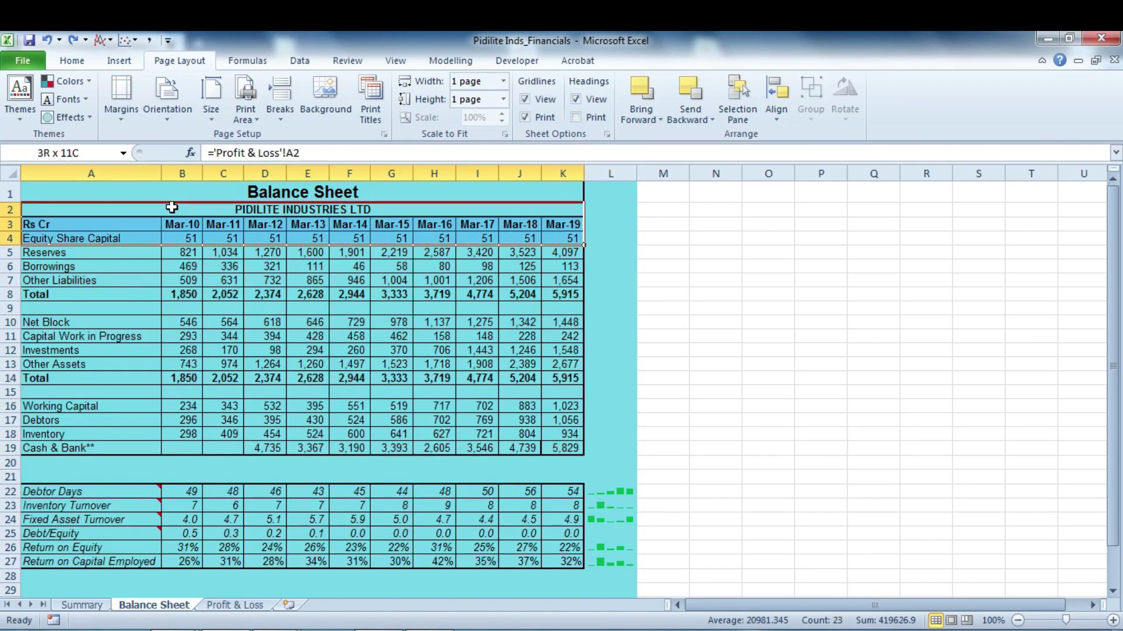
{"action": "key", "text": "shift+Down"}
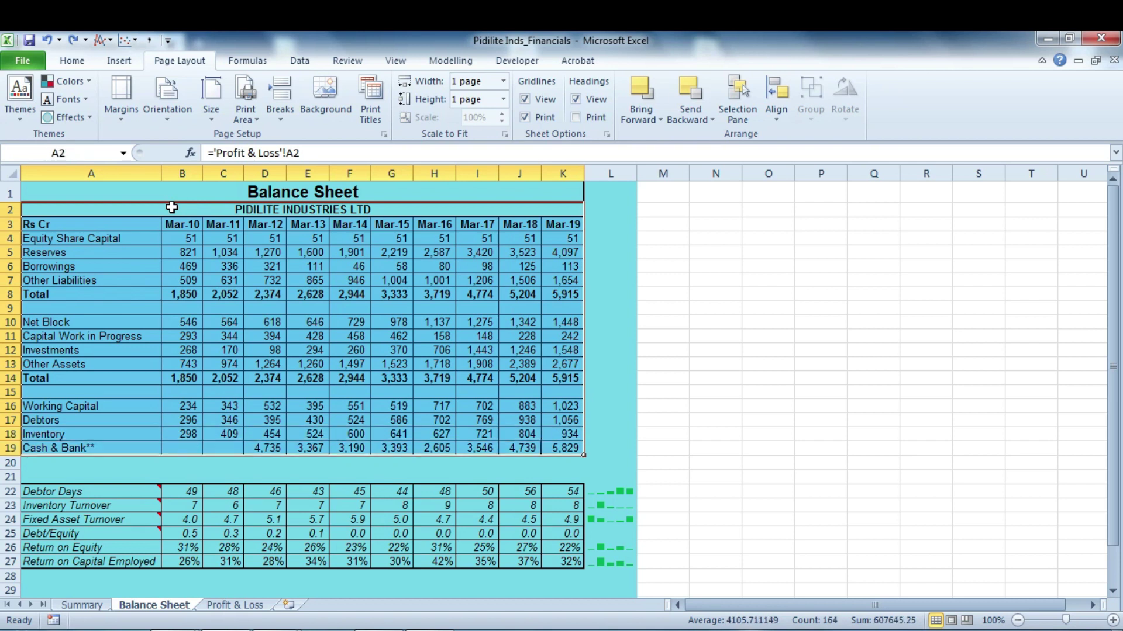
- Select A6:L24 on Profit & Loss, then return to the Summary sheet
{"action": "left_click", "coordinate": [234, 605]}
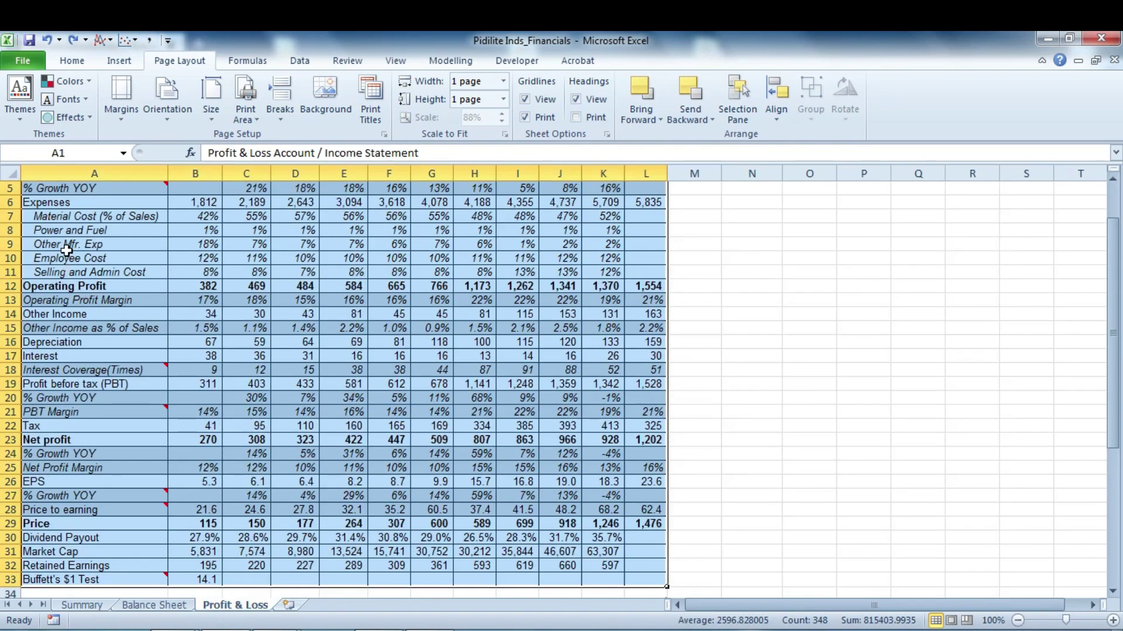
{"action": "mouse_move", "coordinate": [62, 204]}
{"action": "left_mouse_down"}
{"action": "mouse_move", "coordinate": [125, 368]}
{"action": "mouse_move", "coordinate": [634, 456]}
{"action": "left_mouse_up"}
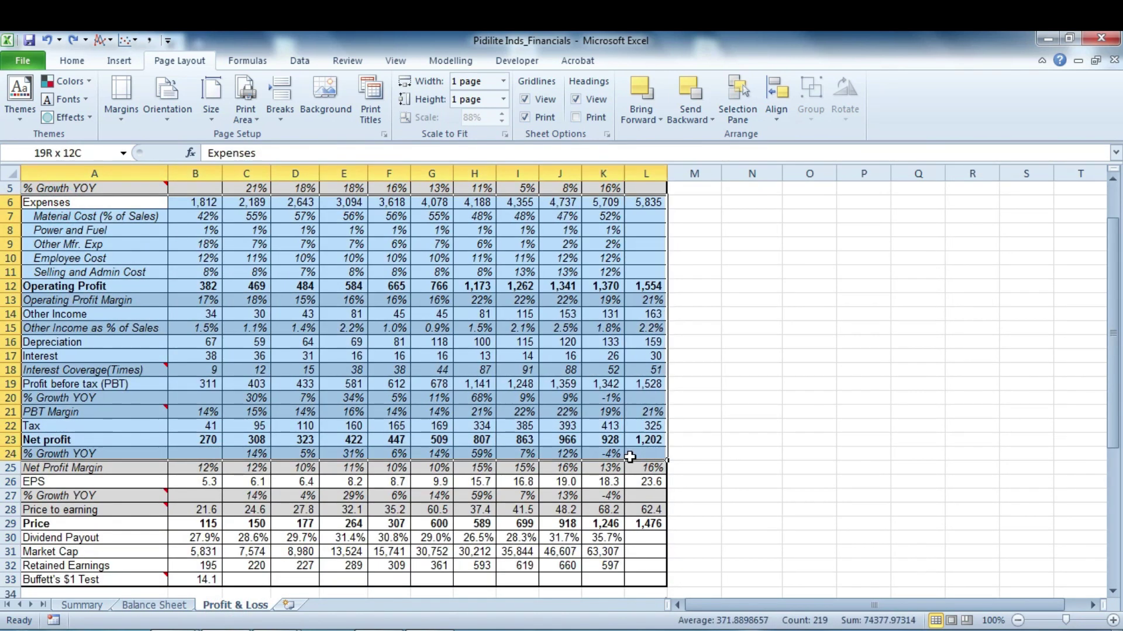
{"action": "left_click", "coordinate": [90, 610]}
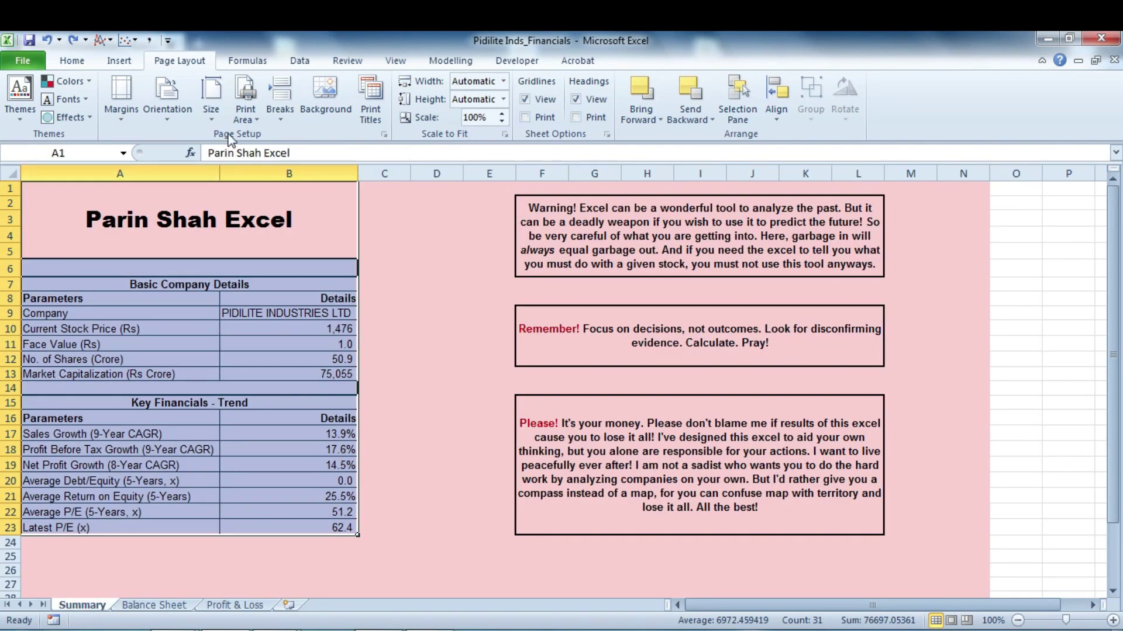
- Make each sheet's selected range its print area on Summary, Balance Sheet, then Profit & Loss
{"action": "left_click", "coordinate": [245, 114]}
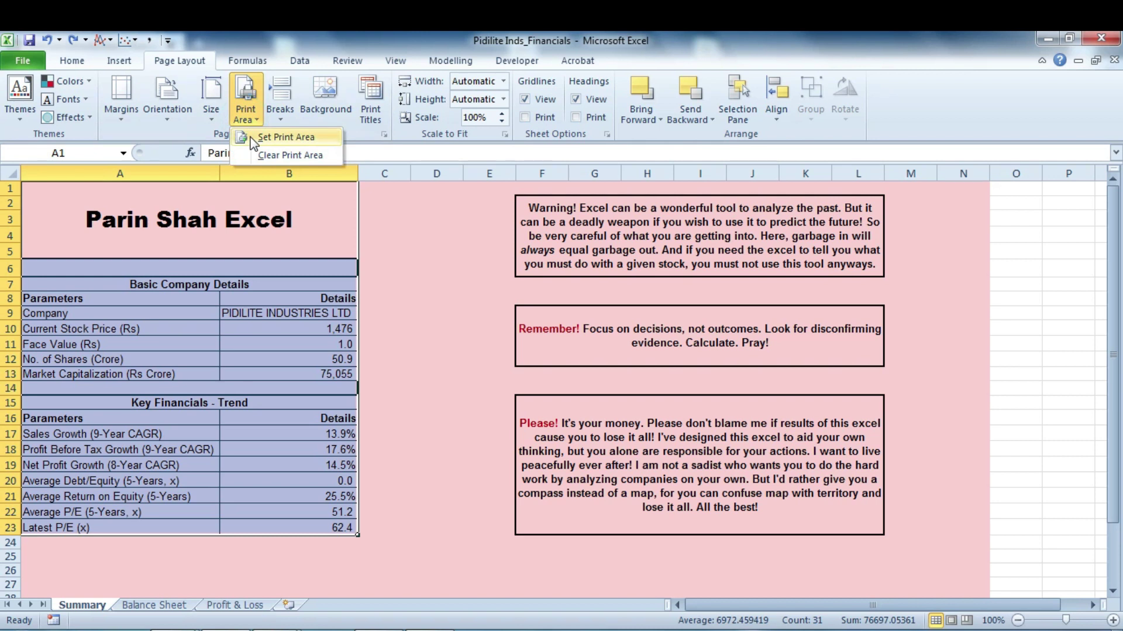
{"action": "left_click", "coordinate": [252, 138]}
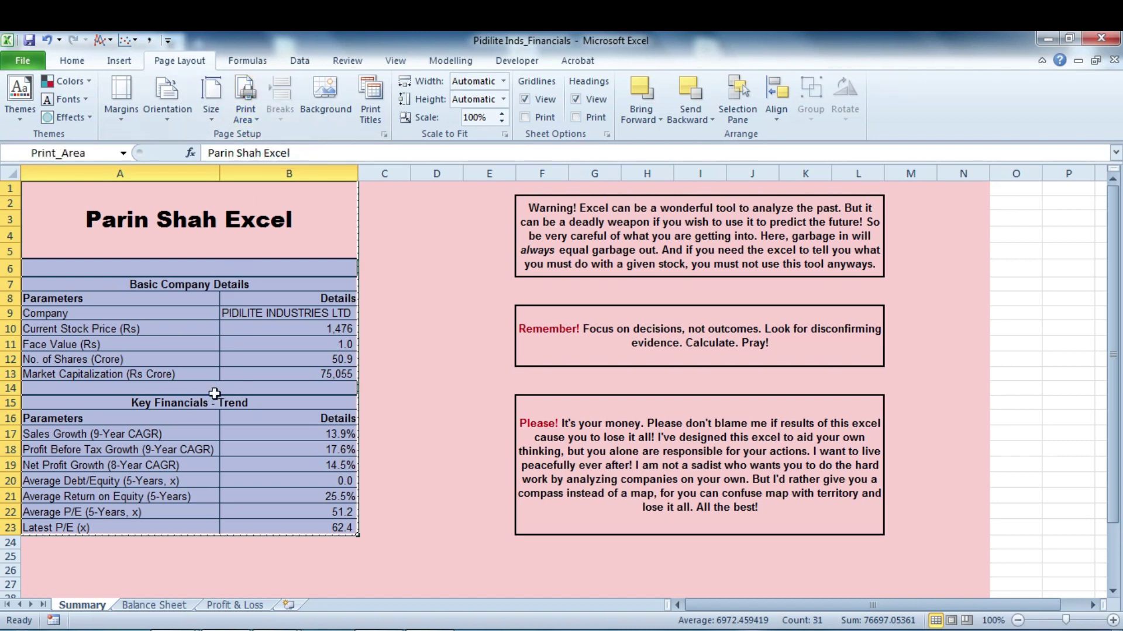
{"action": "left_click", "coordinate": [155, 605]}
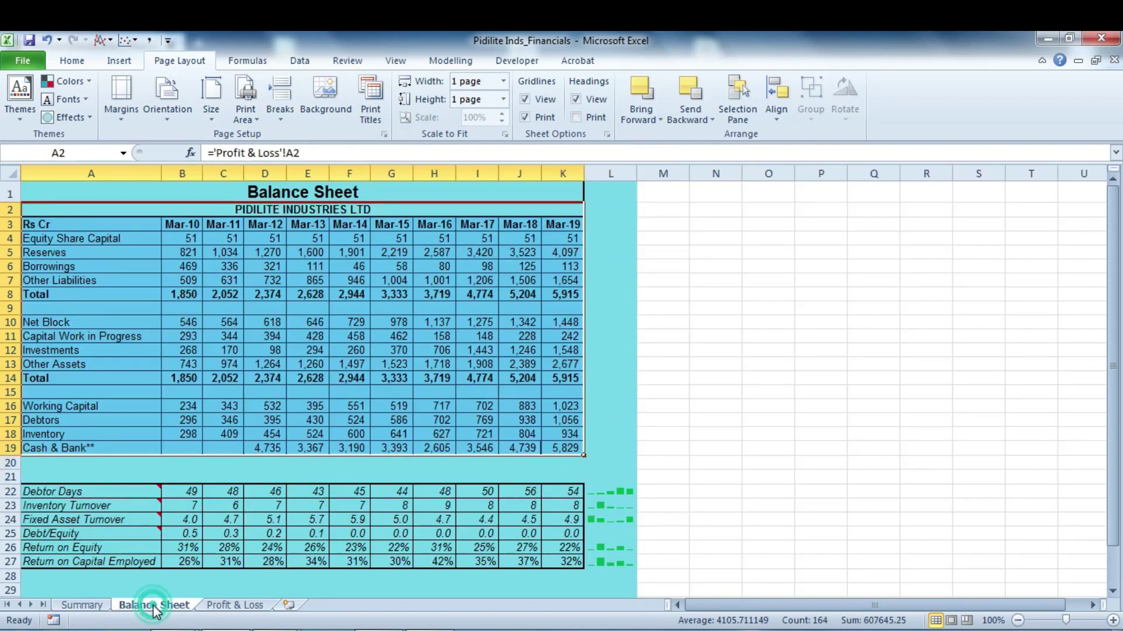
{"action": "left_click", "coordinate": [246, 124]}
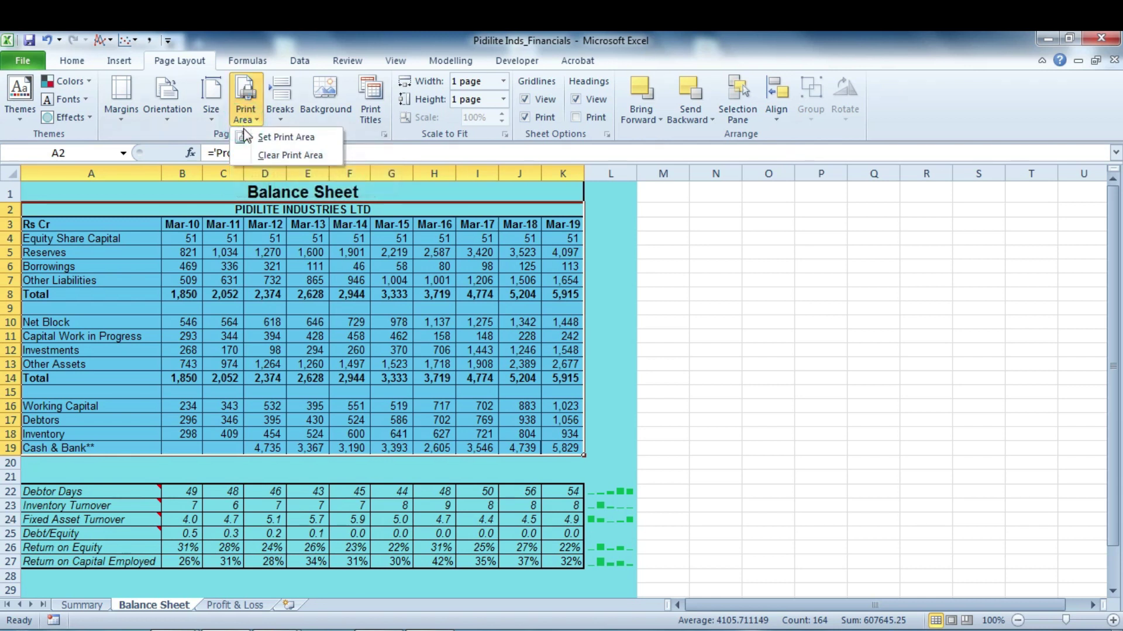
{"action": "left_click", "coordinate": [250, 137]}
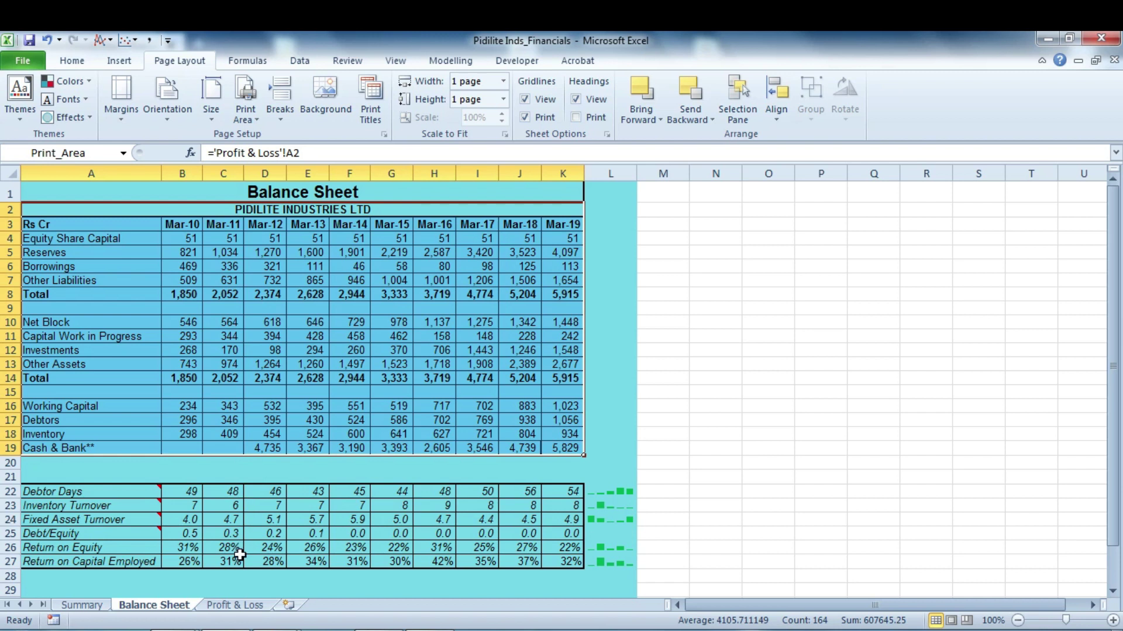
{"action": "left_click", "coordinate": [229, 606]}
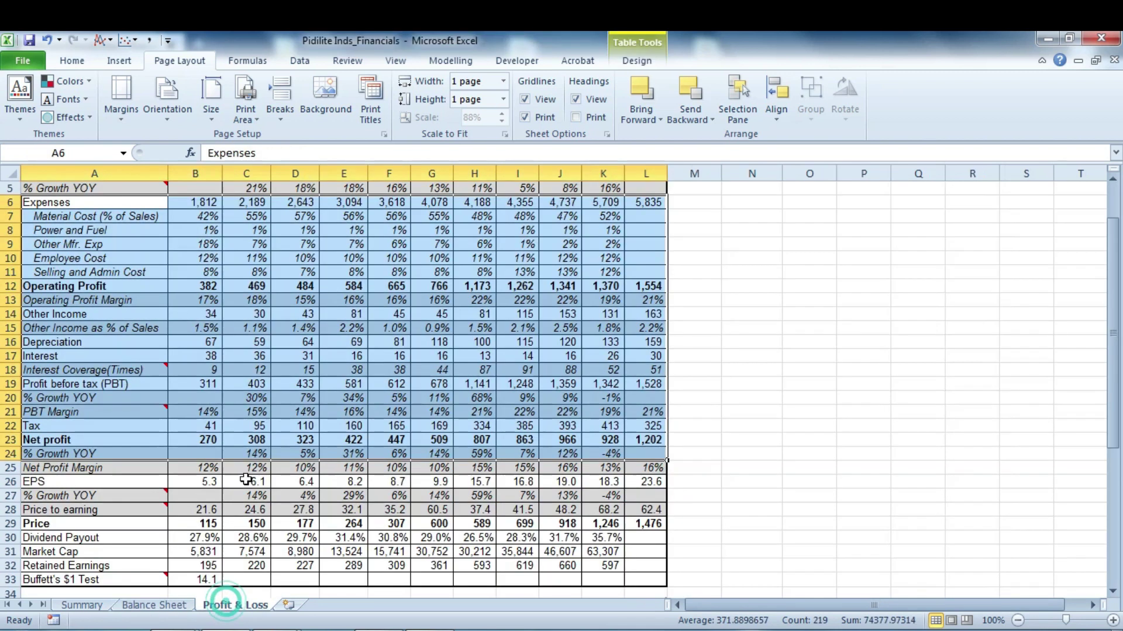
{"action": "left_click", "coordinate": [245, 117]}
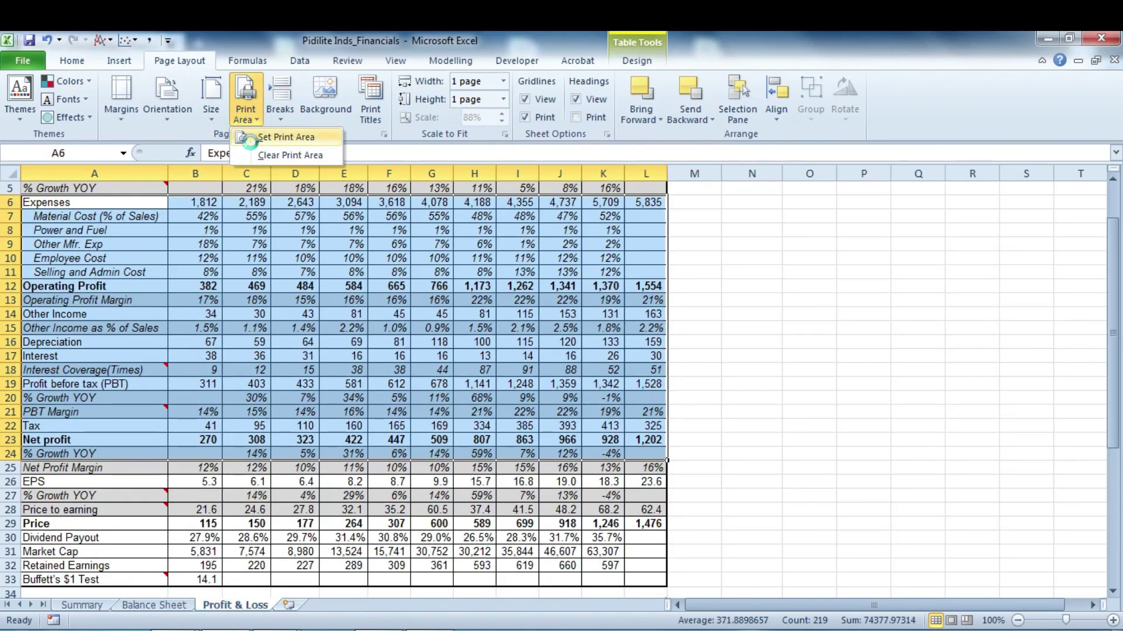
{"action": "left_click", "coordinate": [257, 138]}
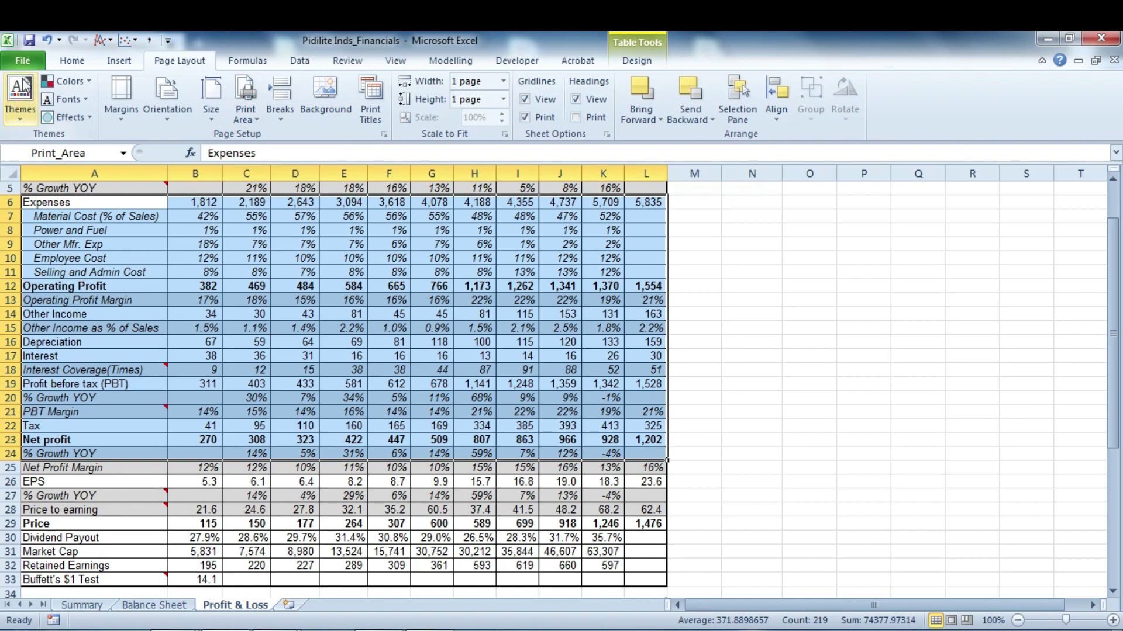
- Preview printing with Print Entire Workbook selected and advance to page 2 of 3
{"action": "left_click", "coordinate": [22, 60]}
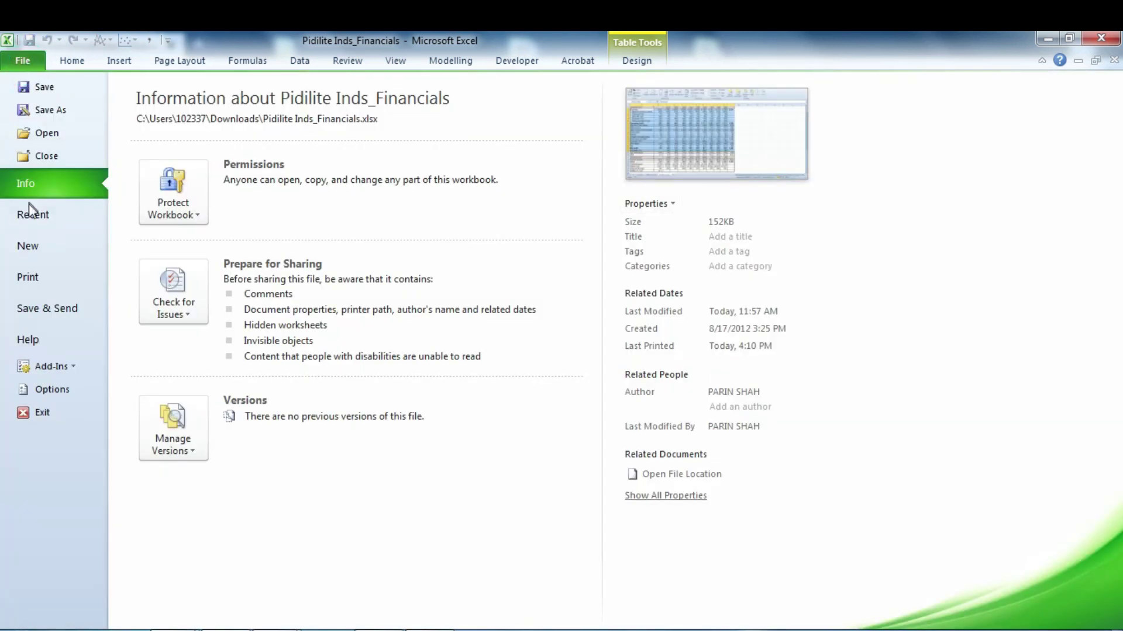
{"action": "left_click", "coordinate": [35, 273]}
{"action": "left_click", "coordinate": [180, 289]}
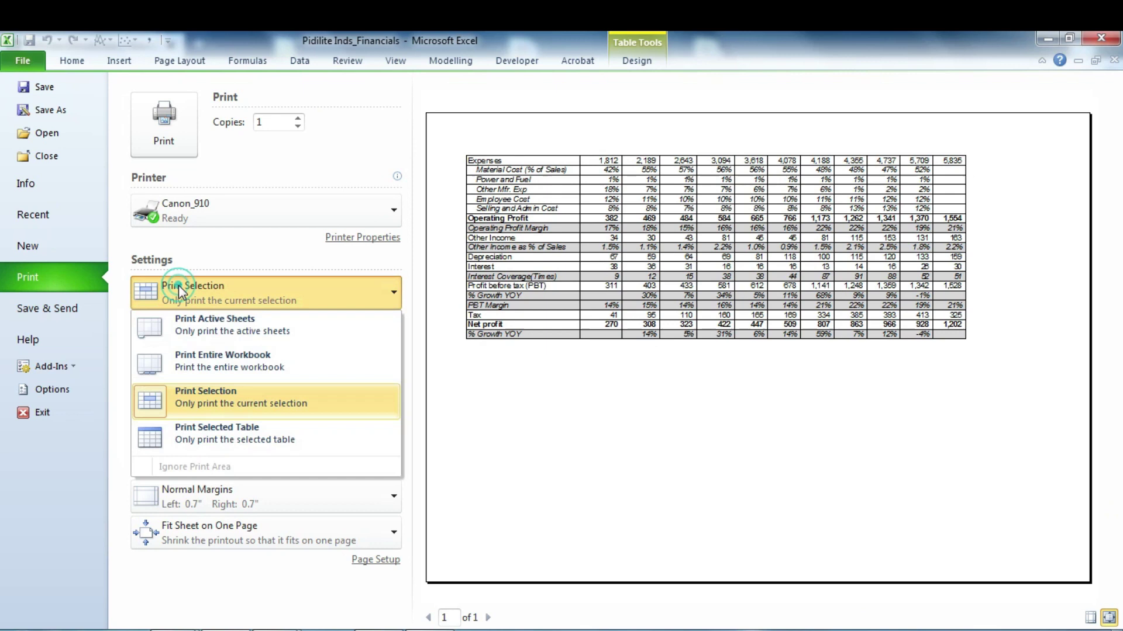
{"action": "left_click", "coordinate": [189, 358]}
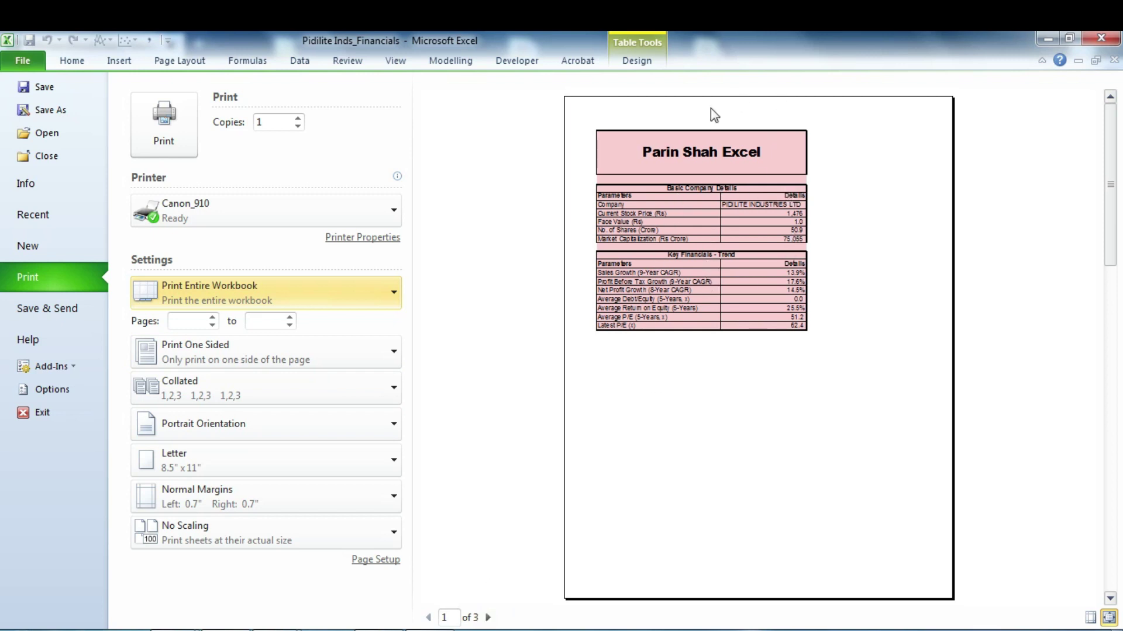
{"action": "left_click", "coordinate": [487, 617]}
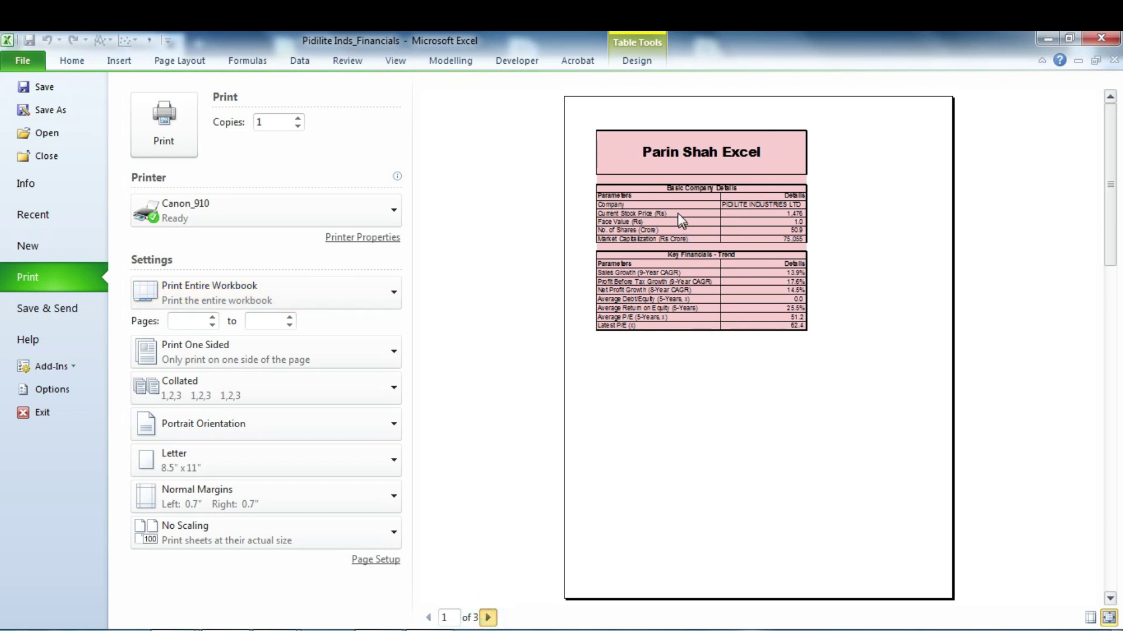